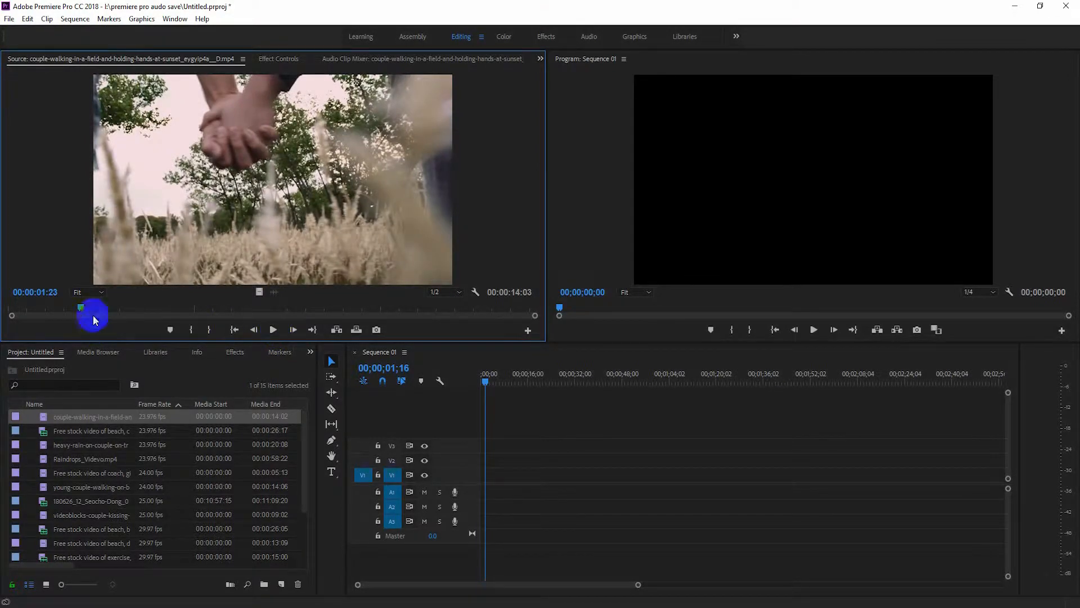
Play the couple-walking-in-a-field clip in the source monitor, returning to its start to review the footage again
{"action": "left_click", "coordinate": [269, 342]}
{"action": "left_click", "coordinate": [272, 331]}
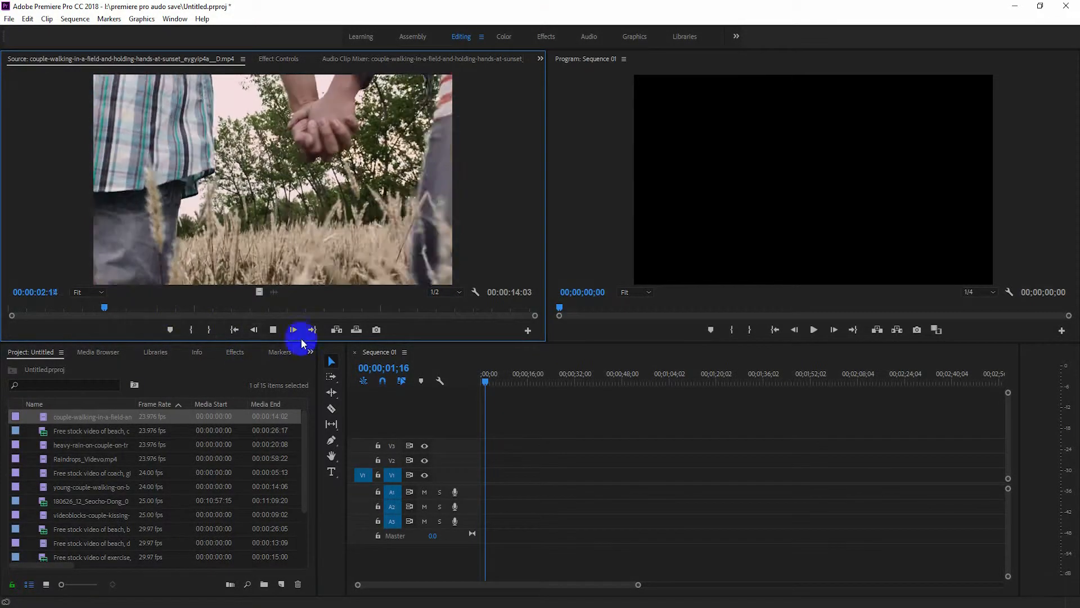
{"action": "left_click", "coordinate": [129, 306]}
{"action": "left_click_drag", "start_coordinate": [129, 305], "coordinate": [21, 341]}
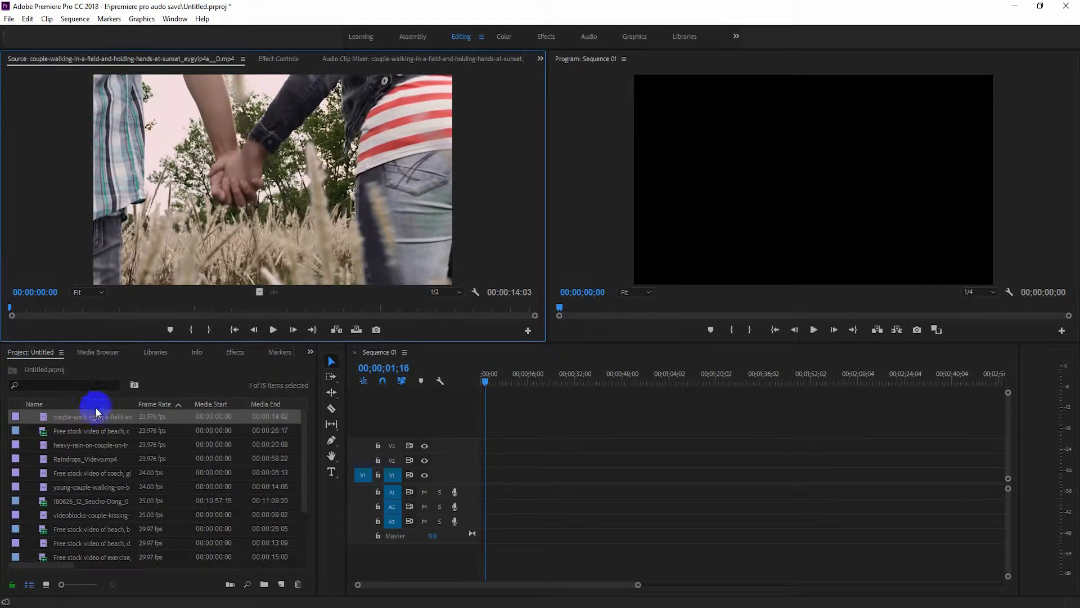
{"action": "key", "text": "space"}
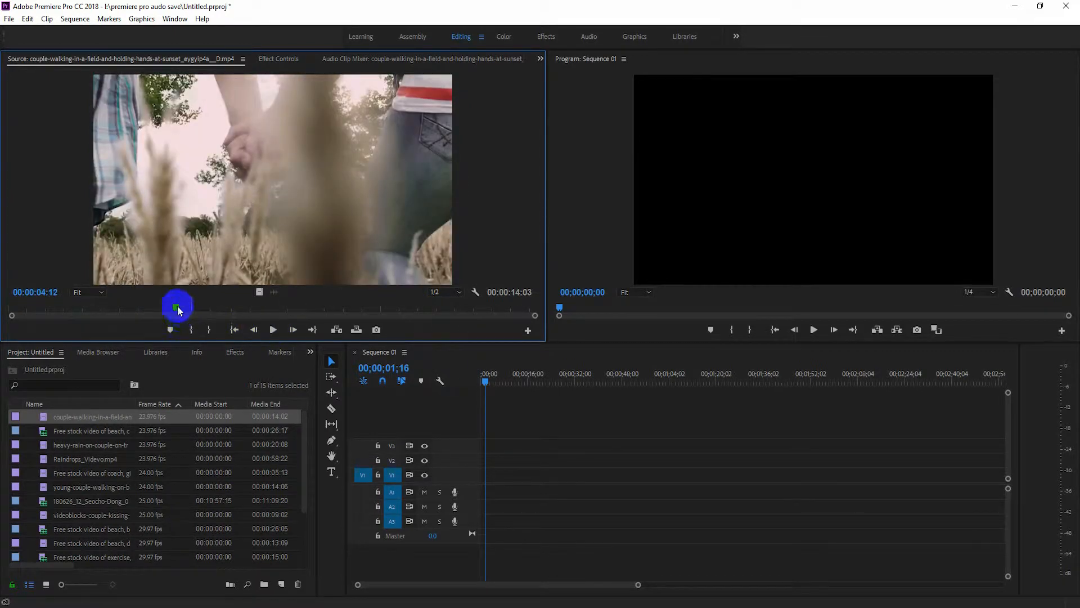
{"action": "left_click_drag", "start_coordinate": [174, 309], "coordinate": [8, 303]}
{"action": "key", "text": "space"}
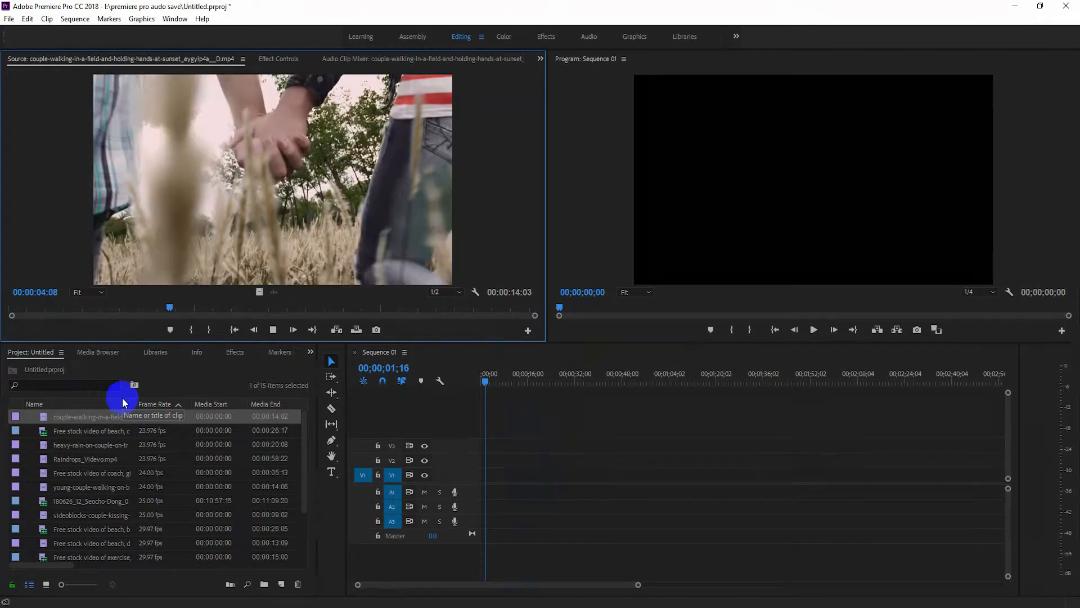
{"action": "key", "text": "space"}
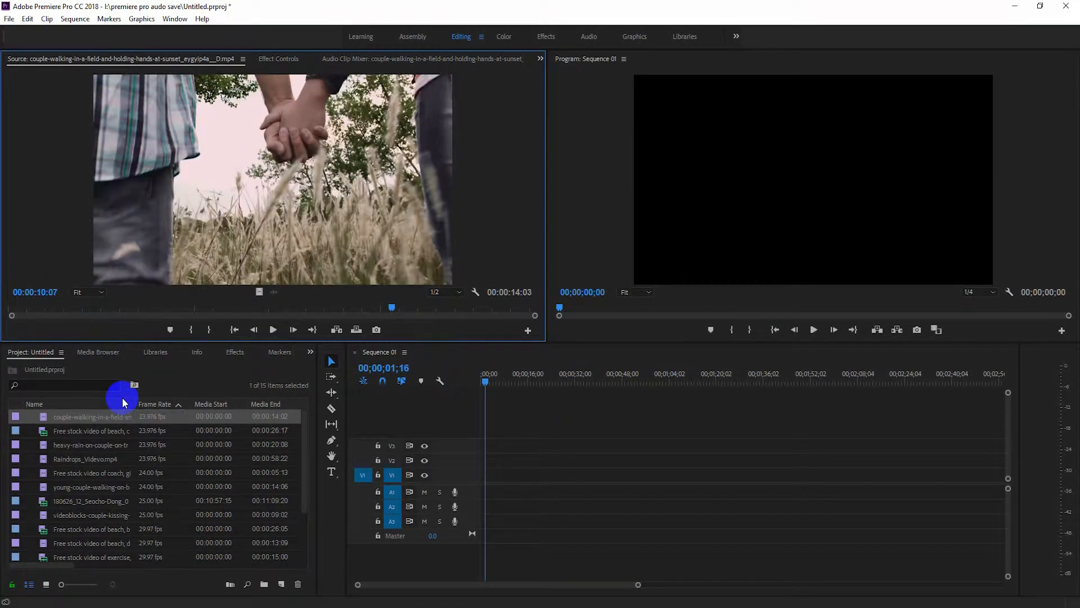
Load Raindrops_Videvo.mp4 into the source monitor and preview its footage from the beginning
{"action": "double_click", "coordinate": [51, 444]}
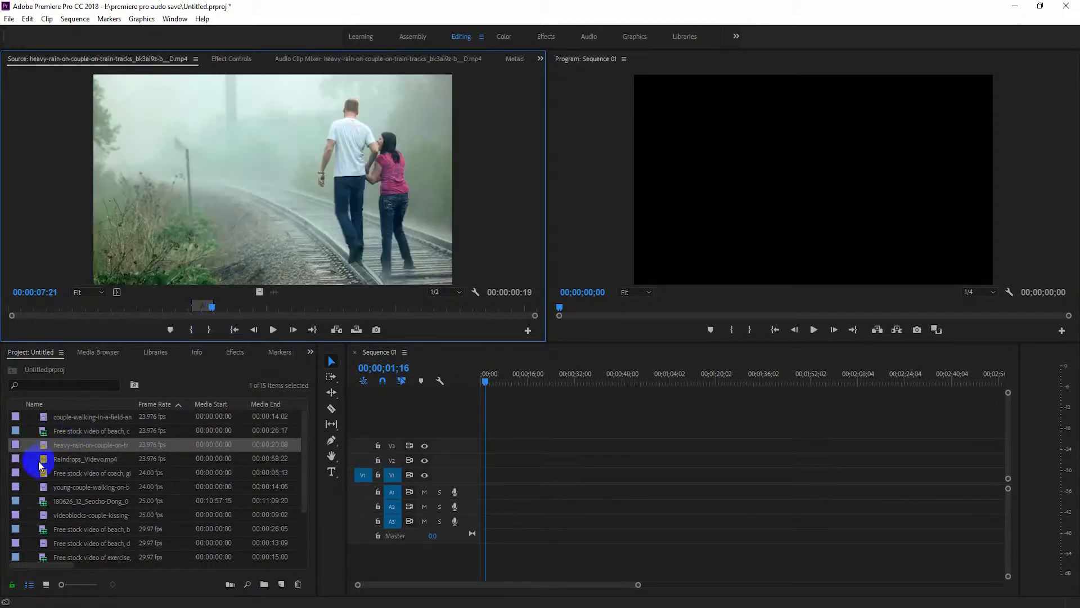
{"action": "left_click", "coordinate": [43, 459]}
{"action": "double_click", "coordinate": [43, 459]}
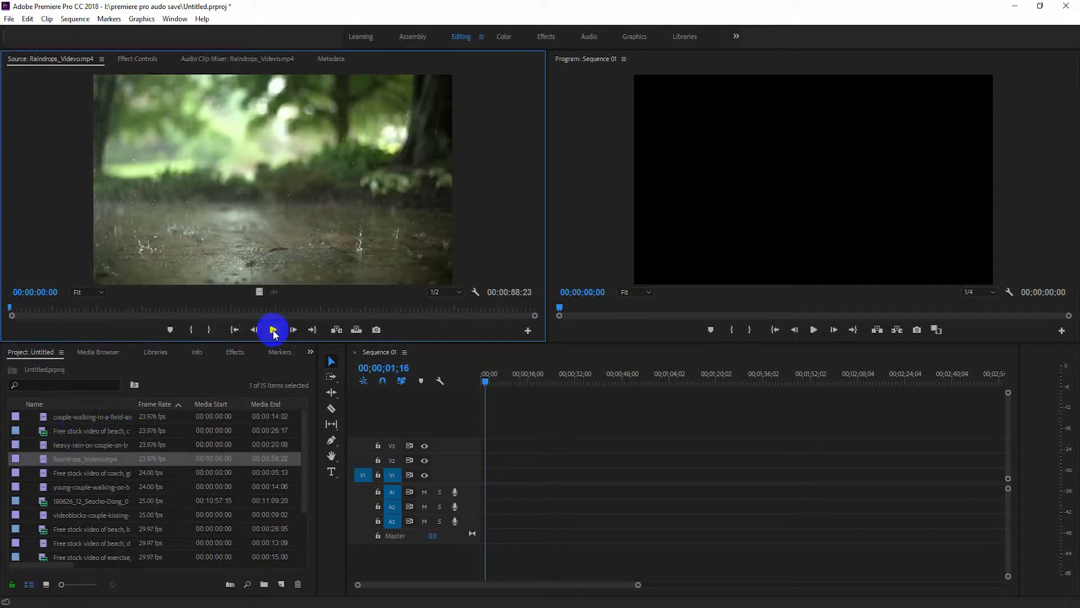
{"action": "left_click", "coordinate": [274, 330]}
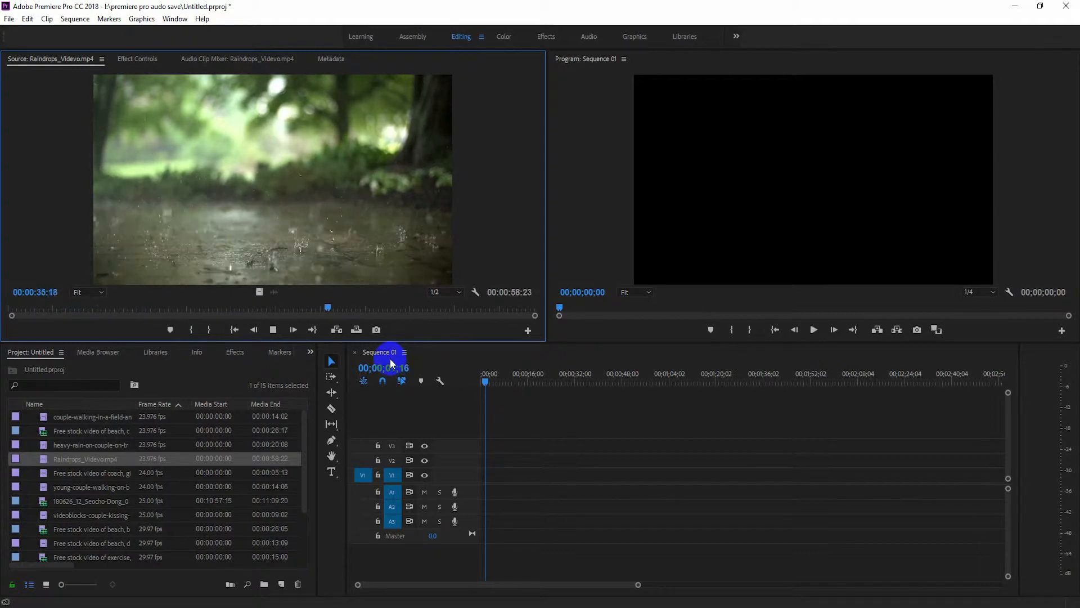
{"action": "key", "text": "k"}
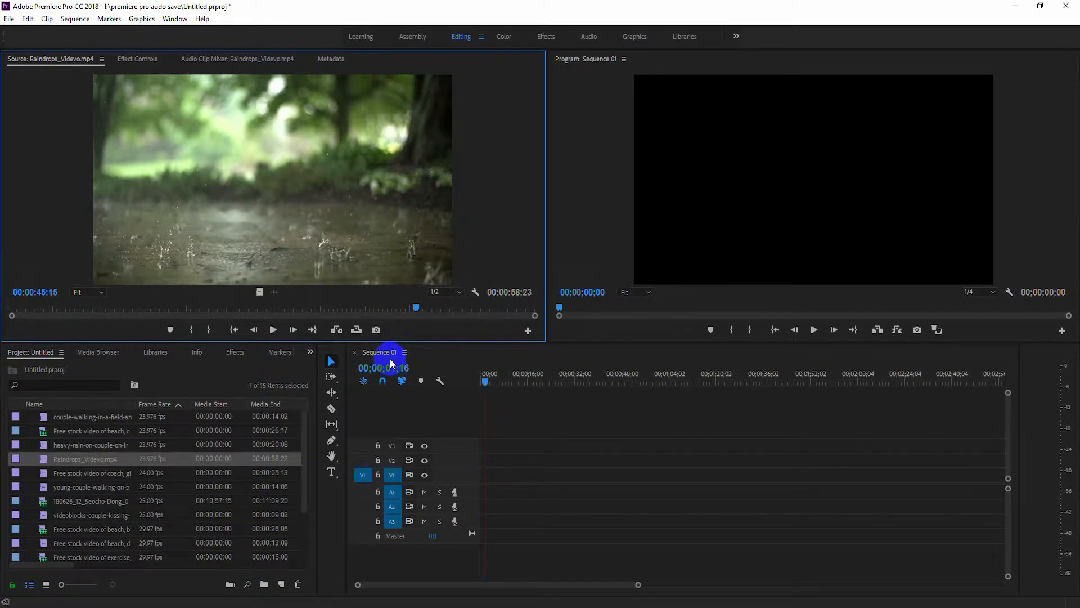
{"action": "left_click_drag", "start_coordinate": [417, 308], "coordinate": [8, 338]}
{"action": "key", "text": "l"}
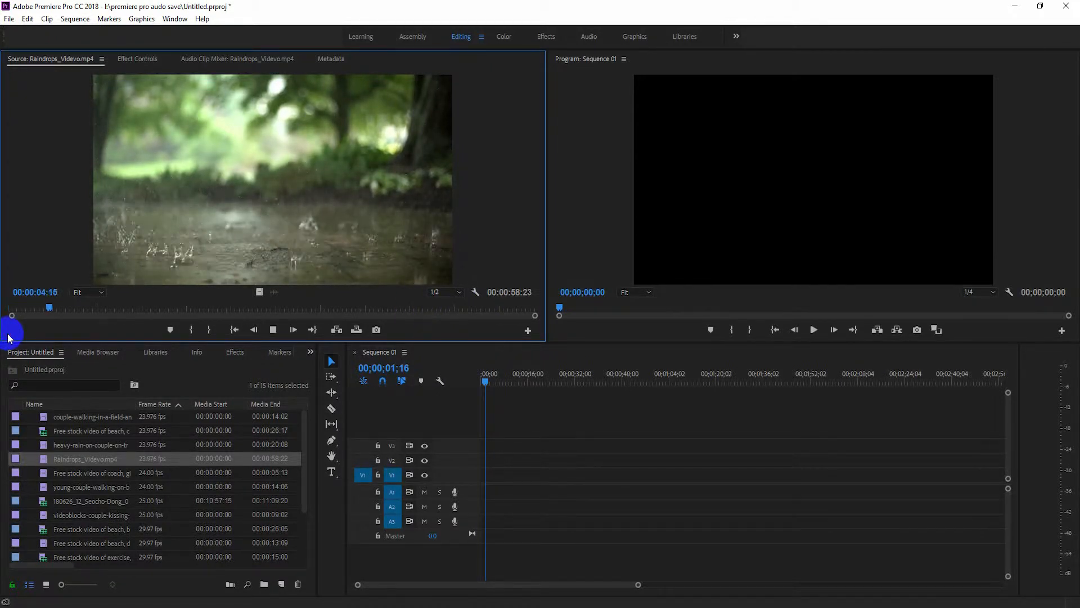
{"action": "key", "text": "l"}
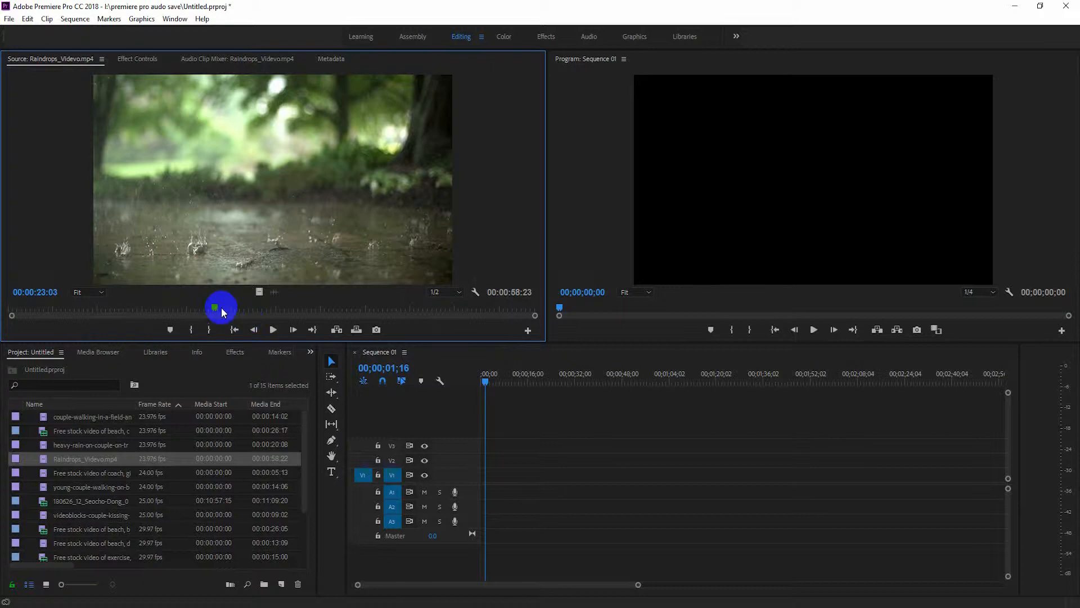
Mark an in point at 00:00:14:14 on the Raindrops clip and an out point giving a duration of 00:00:02:18
{"action": "left_click_drag", "start_coordinate": [215, 307], "coordinate": [139, 309]}
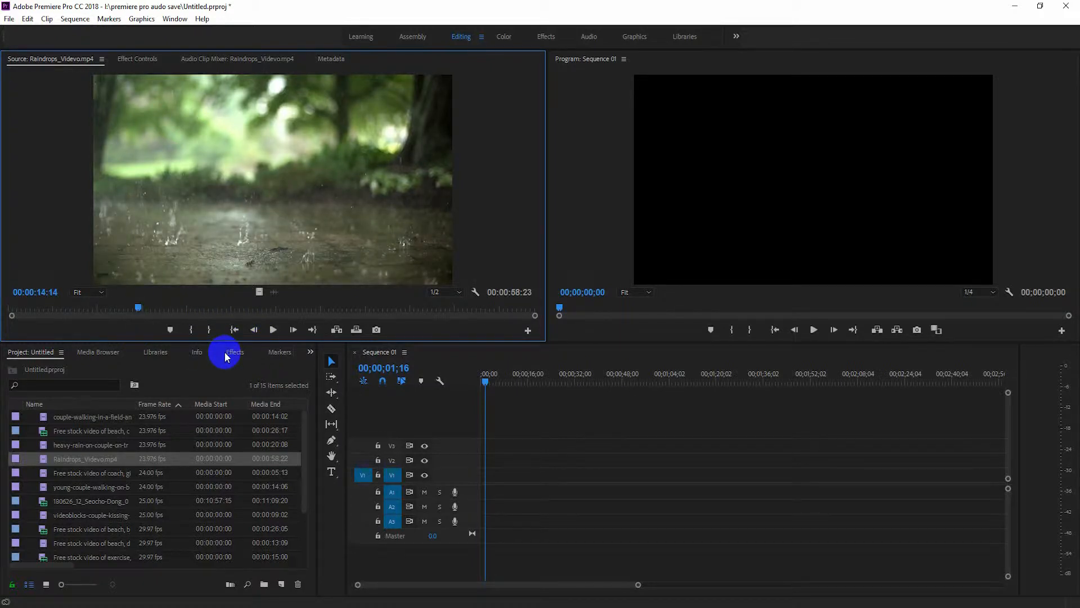
{"action": "key", "text": "i"}
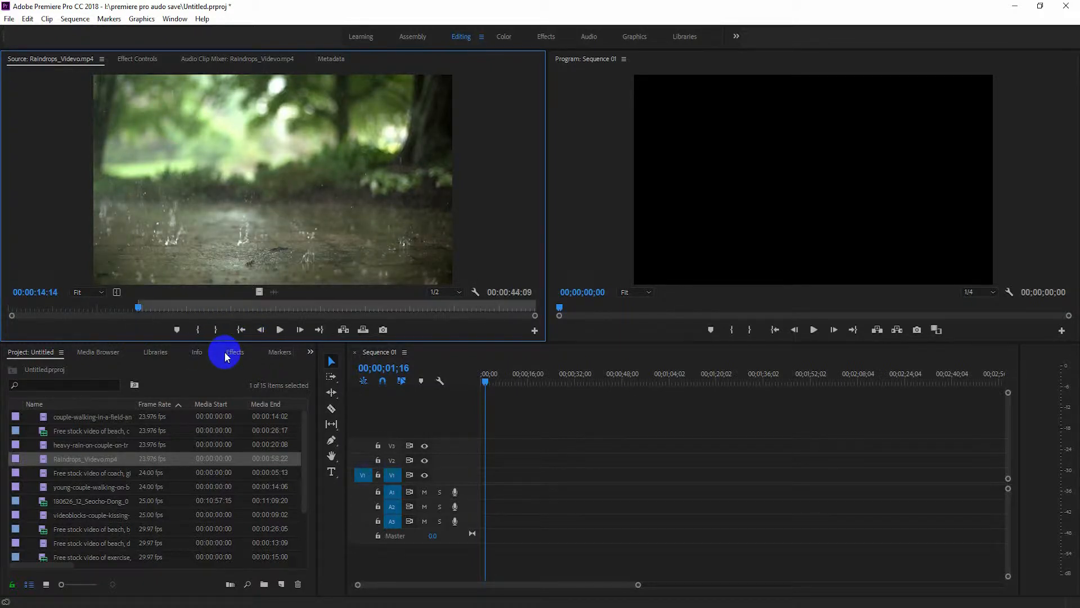
{"action": "key", "text": "space"}
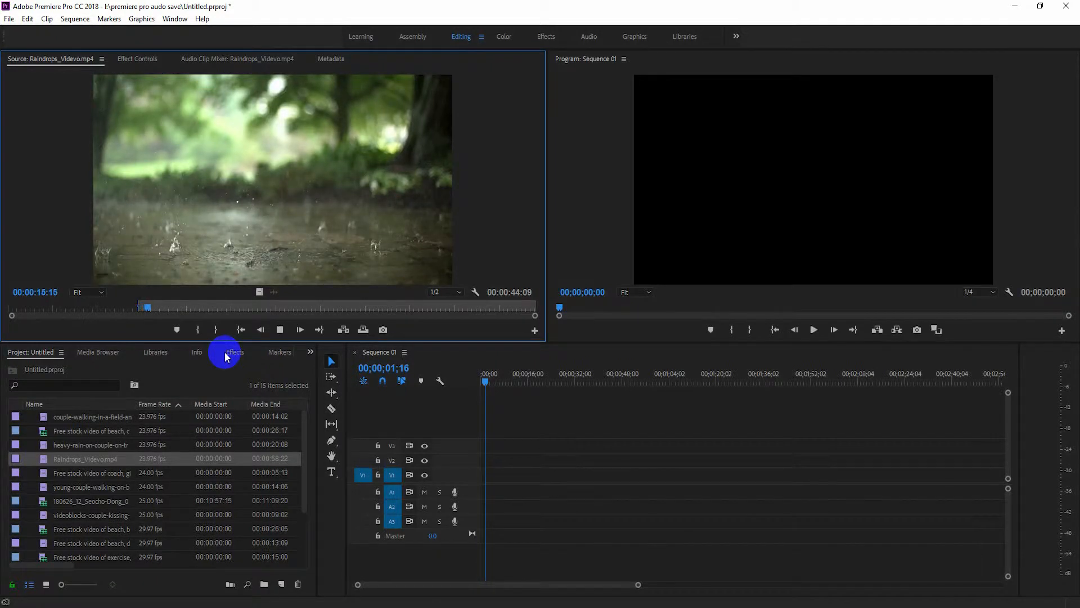
{"action": "key", "text": "o"}
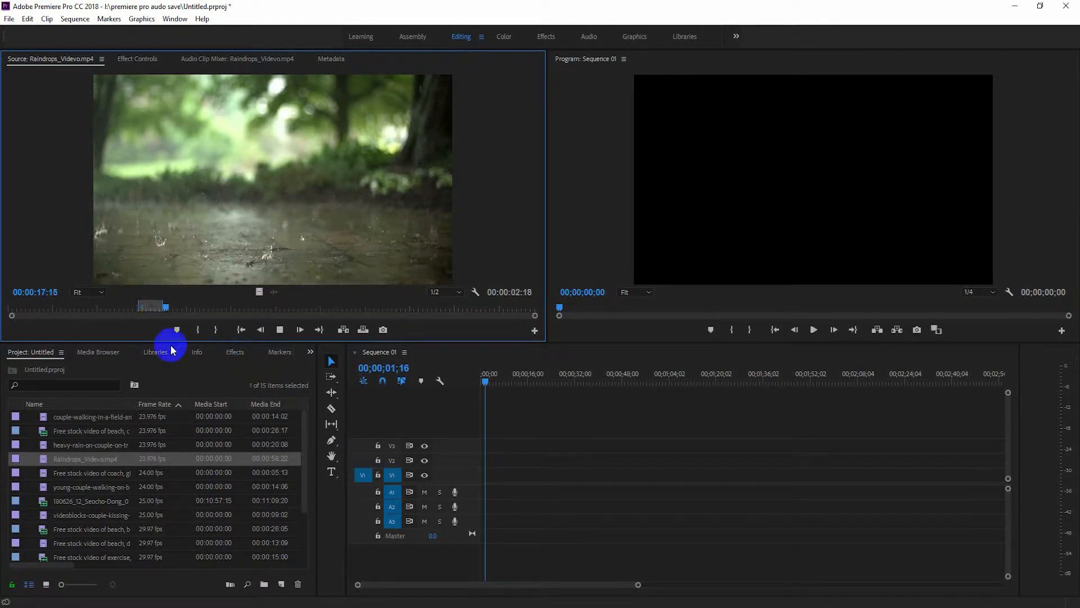
{"action": "key", "text": "space"}
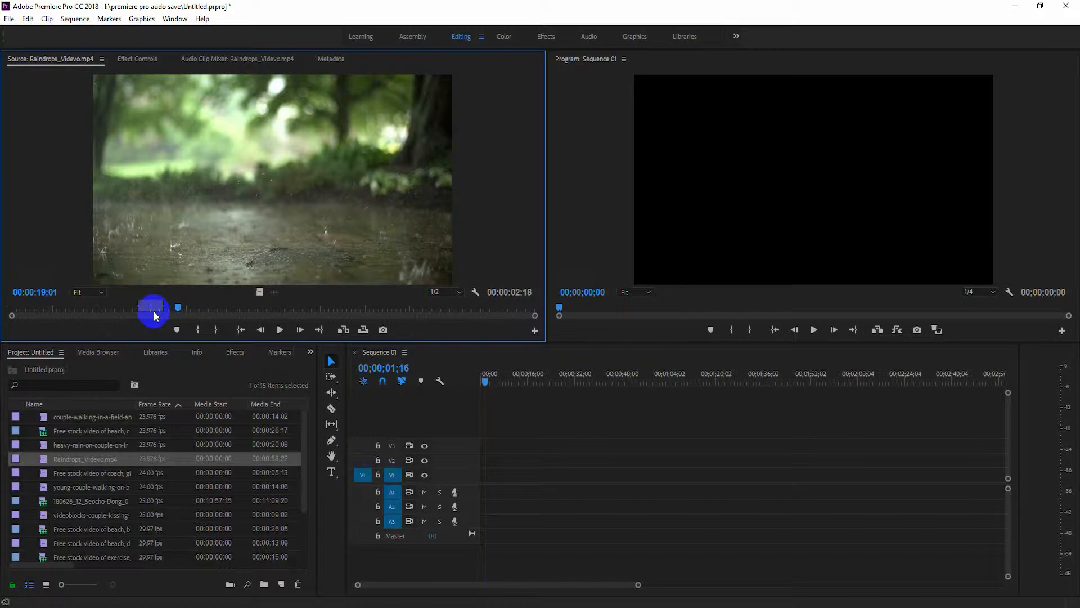
Insert the marked Raindrops section on track V1 at the very start of Sequence 01
{"action": "key", "text": "c"}
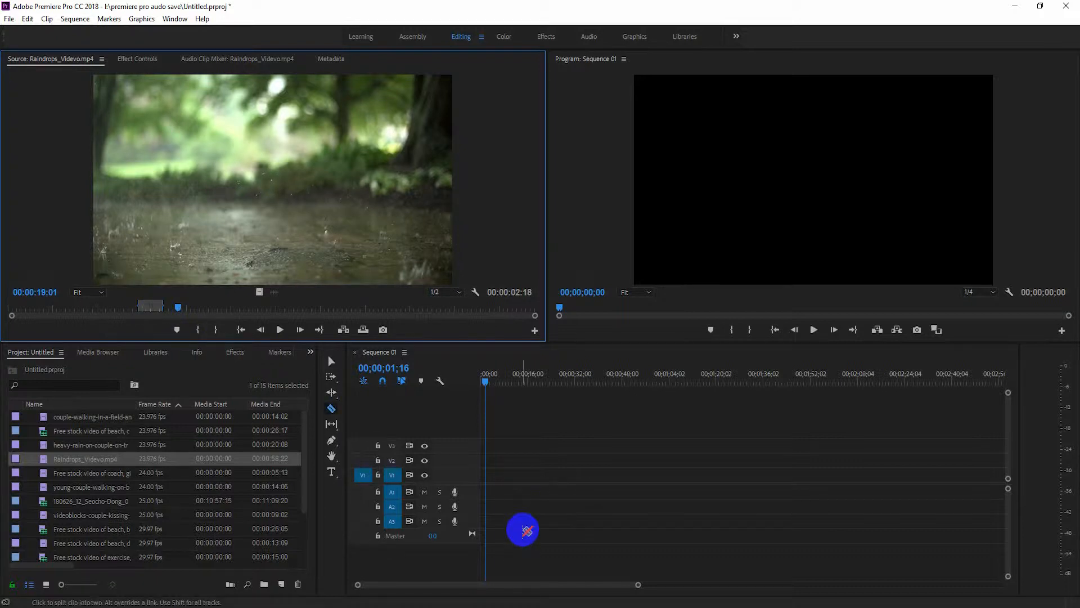
{"action": "left_click", "coordinate": [482, 379]}
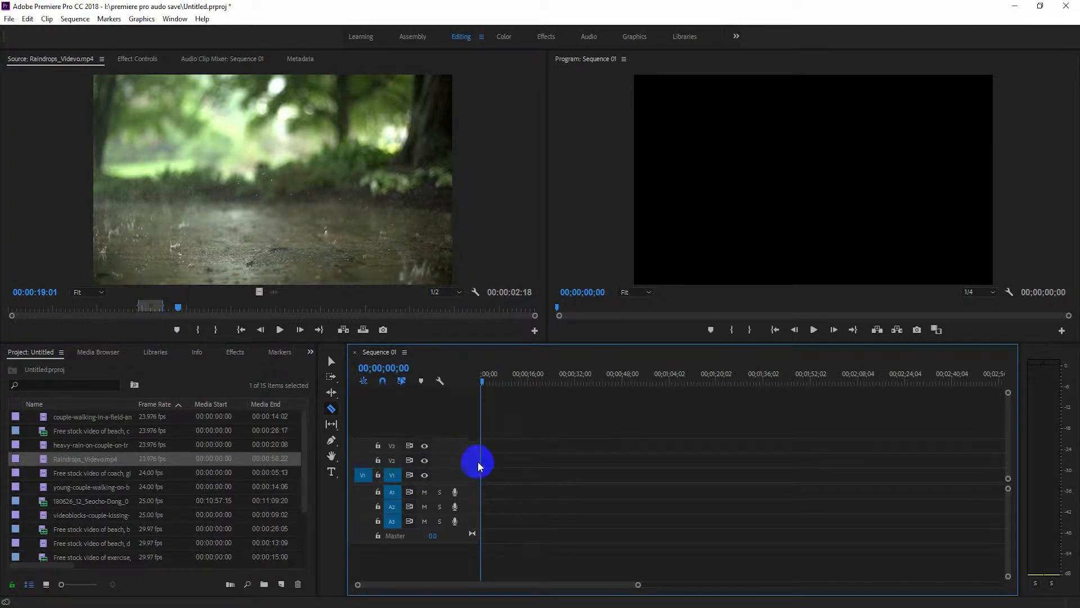
{"action": "left_click", "coordinate": [331, 362]}
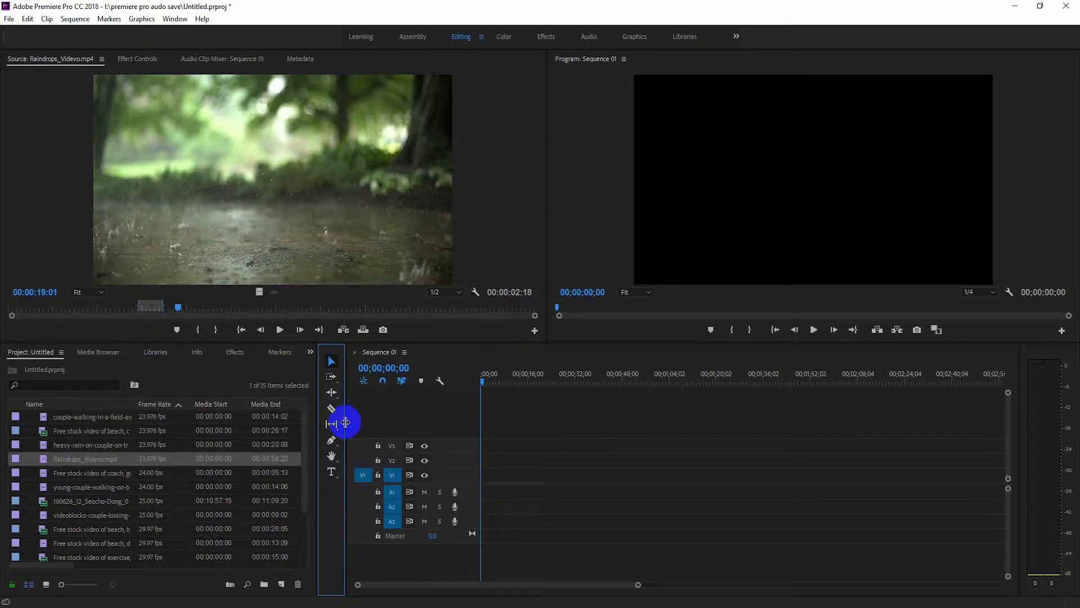
{"action": "key", "text": "comma"}
{"action": "left_click", "coordinate": [538, 511]}
Play back the inserted Raindrops clip in the sequence from its start
{"action": "left_click_drag", "start_coordinate": [637, 585], "coordinate": [554, 576]}
{"action": "left_click_drag", "start_coordinate": [521, 382], "coordinate": [482, 381]}
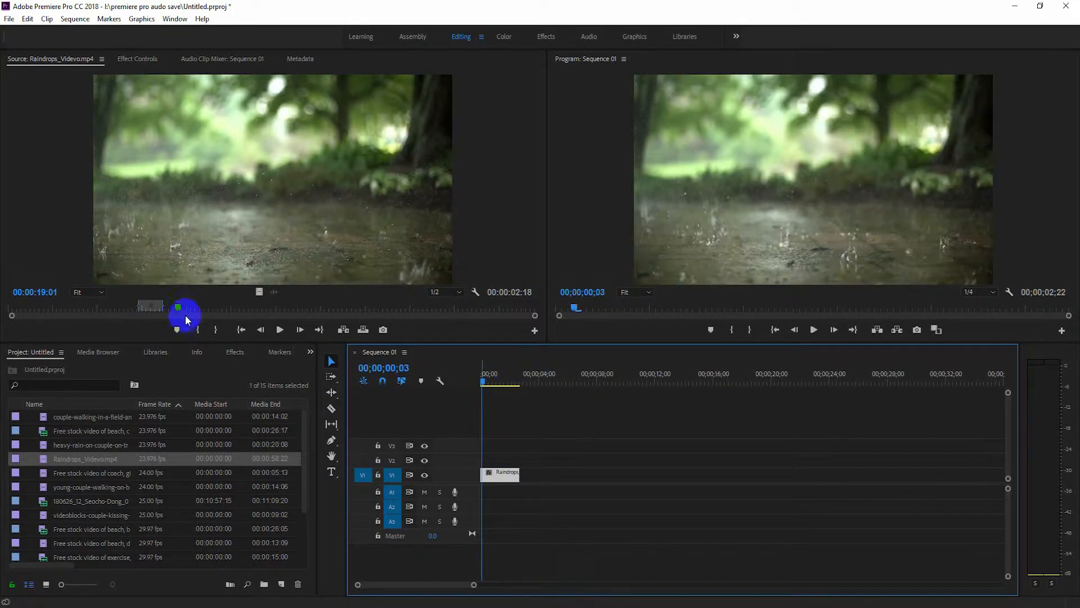
{"action": "key", "text": "space"}
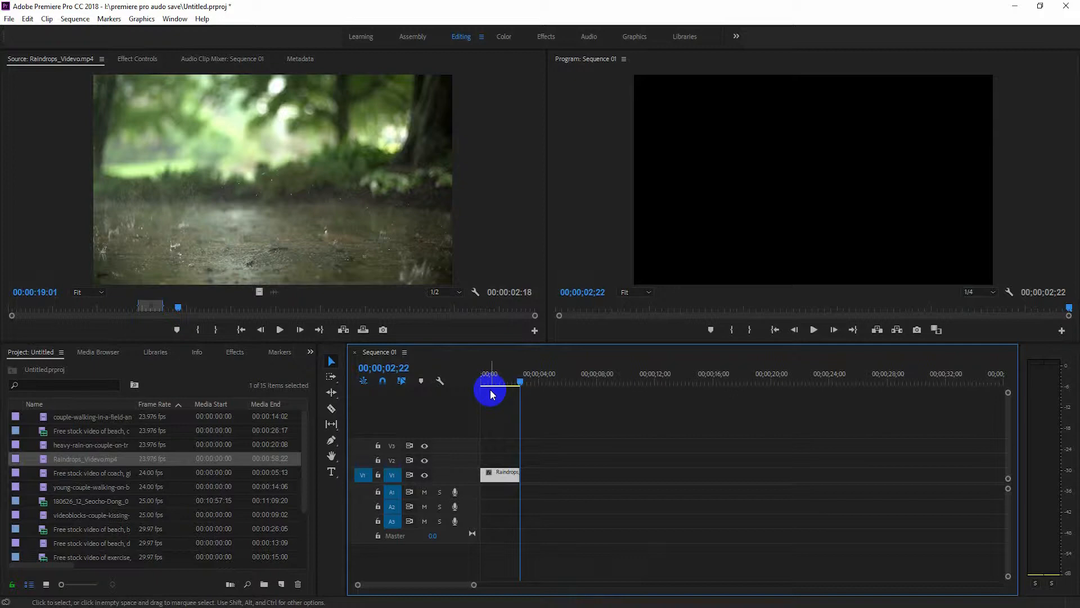
{"action": "left_click_drag", "start_coordinate": [521, 381], "coordinate": [451, 383]}
{"action": "key", "text": "space"}
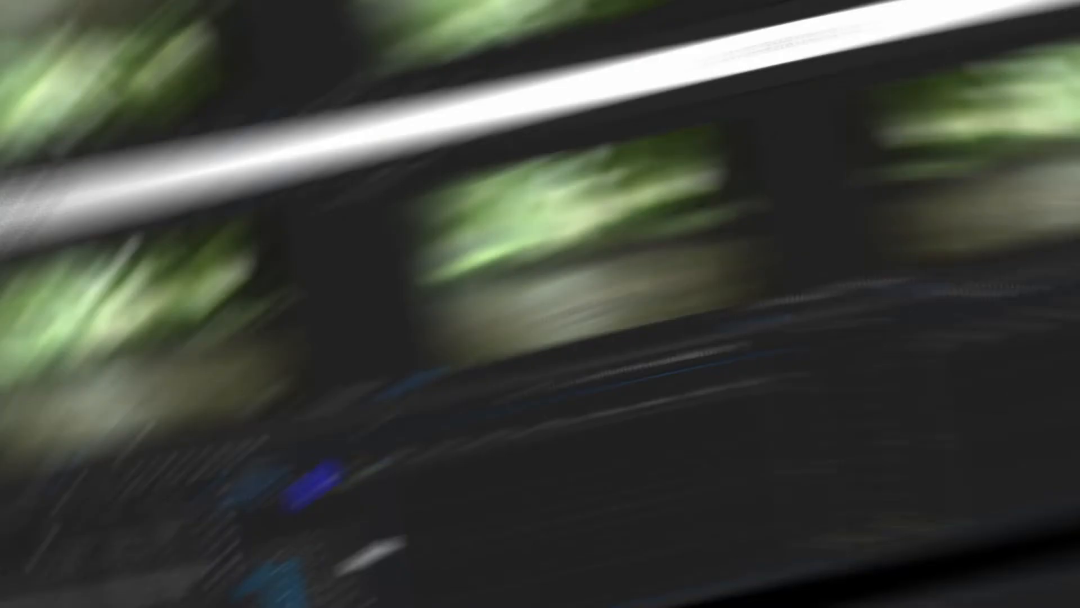
{"action": "left_click", "coordinate": [477, 381]}
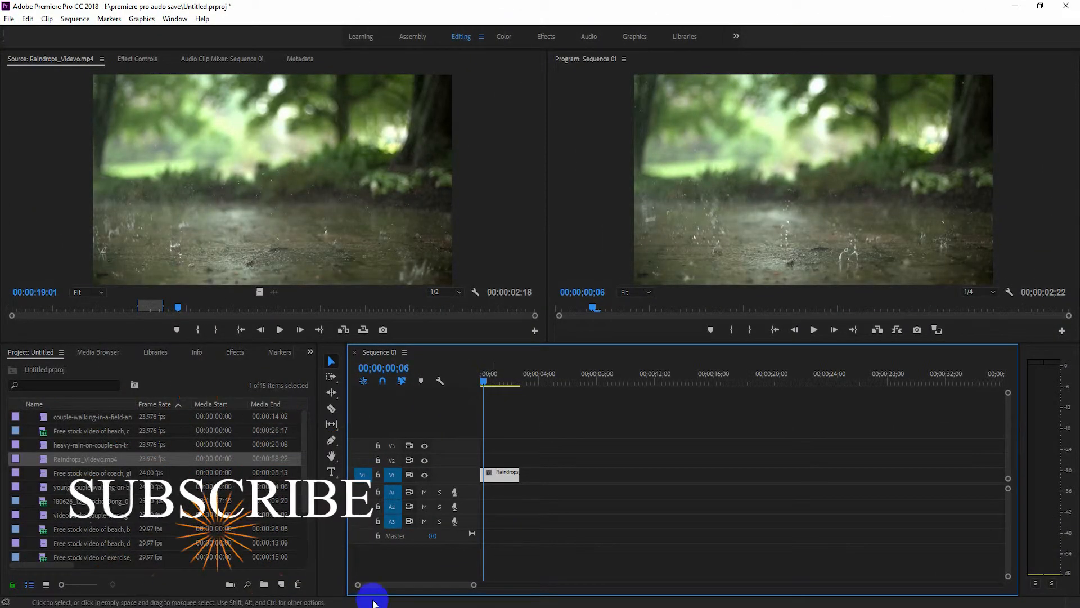
Add all the project's media items to track V1 directly behind the Raindrops clip
{"action": "left_click", "coordinate": [103, 474]}
{"action": "key", "text": "ctrl+a"}
{"action": "left_click_drag", "start_coordinate": [56, 415], "coordinate": [535, 491]}
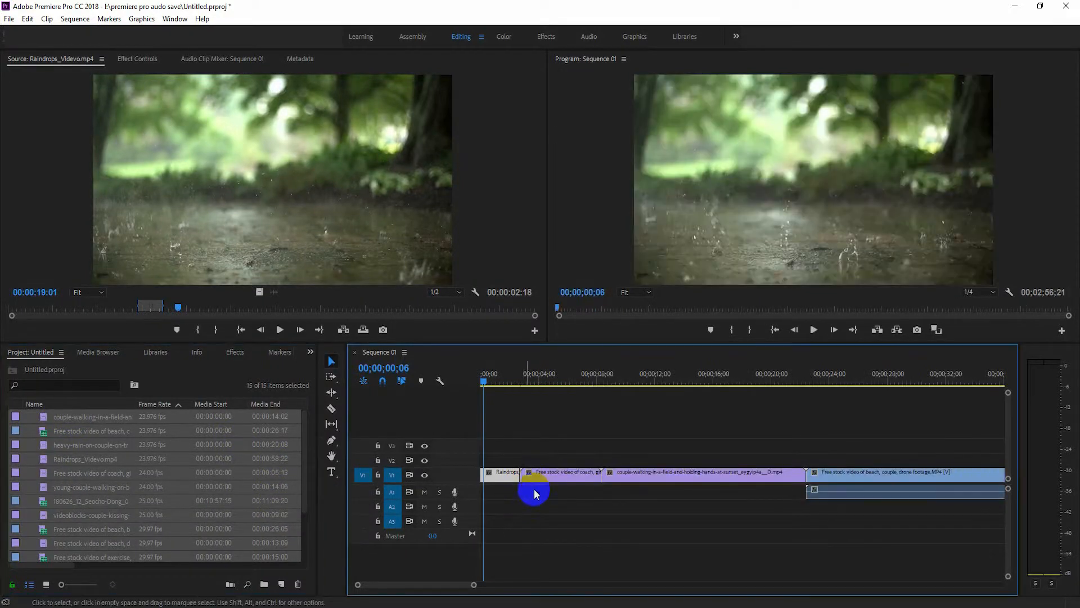
Ripple delete the small gap between the Raindrops clip and the clip that follows it
{"action": "left_click_drag", "start_coordinate": [474, 583], "coordinate": [361, 585]}
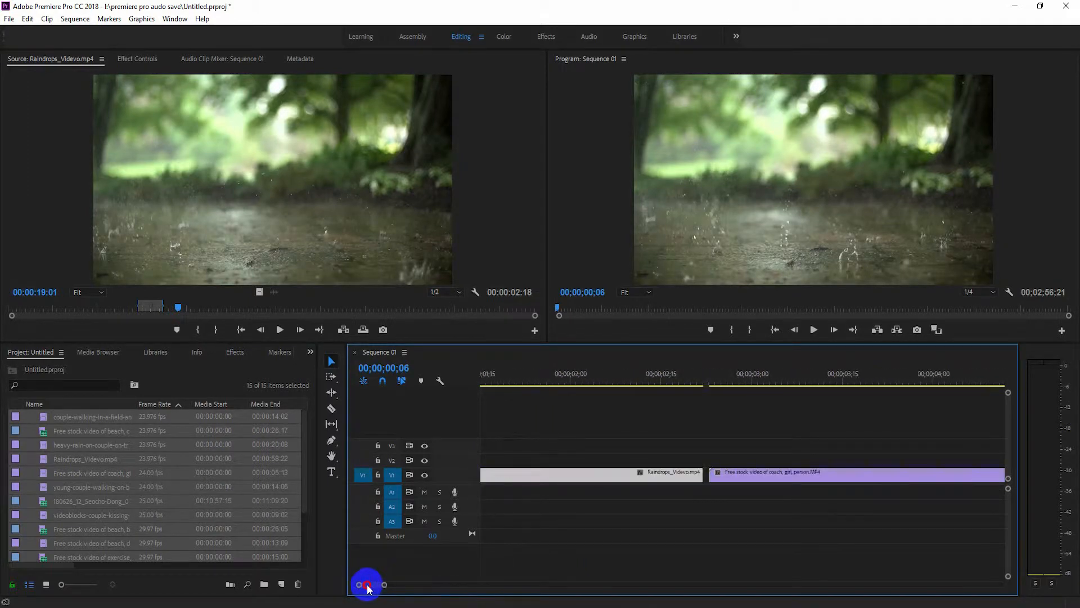
{"action": "right_click", "coordinate": [705, 476]}
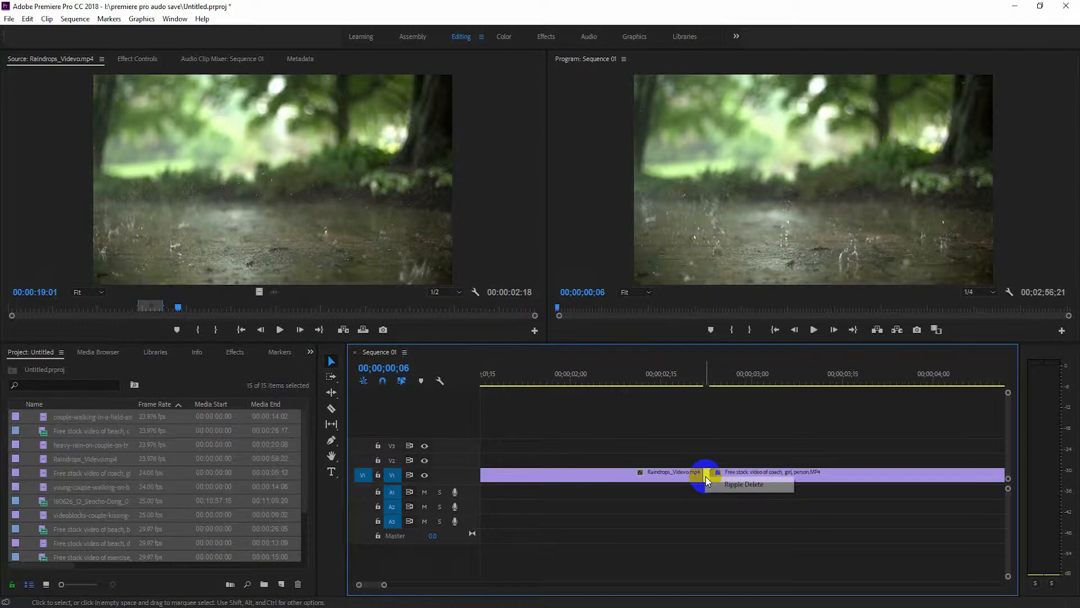
{"action": "left_click", "coordinate": [754, 487]}
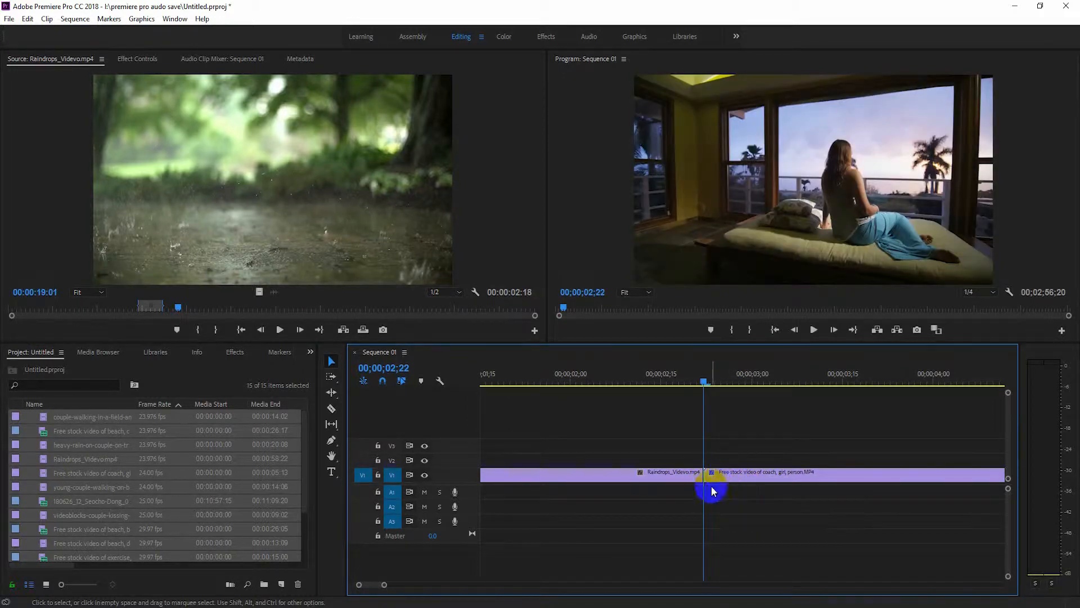
Unlink the audio from the video clips in the sequence and delete all audio clips on track A1
{"action": "left_click_drag", "start_coordinate": [383, 585], "coordinate": [706, 584]}
{"action": "left_click_drag", "start_coordinate": [796, 509], "coordinate": [524, 492]}
{"action": "right_click", "coordinate": [747, 495]}
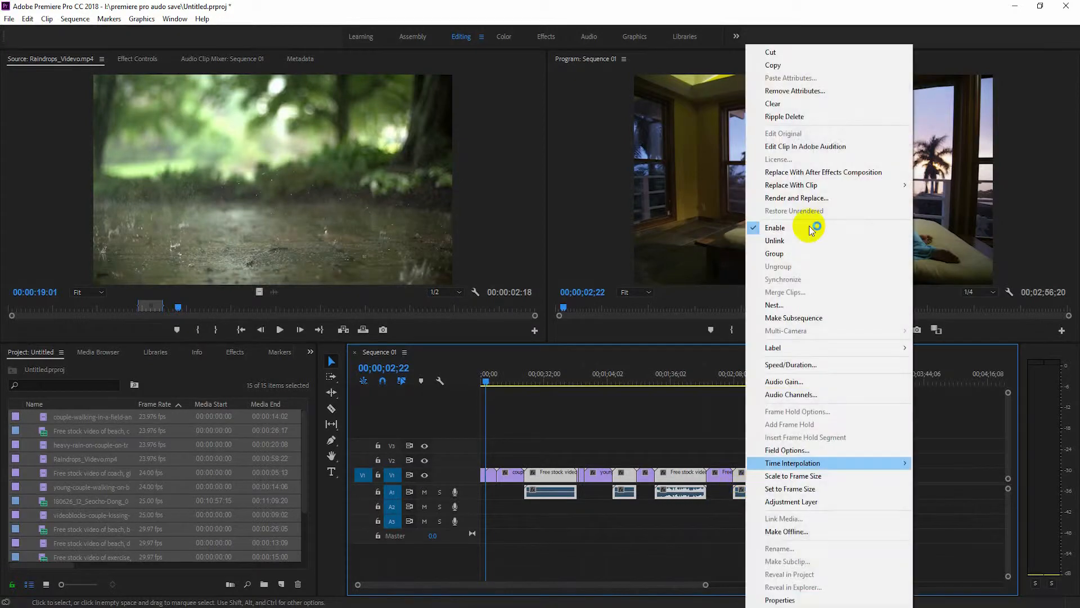
{"action": "left_click", "coordinate": [783, 239]}
{"action": "left_click_drag", "start_coordinate": [806, 511], "coordinate": [523, 494]}
{"action": "key", "text": "Delete"}
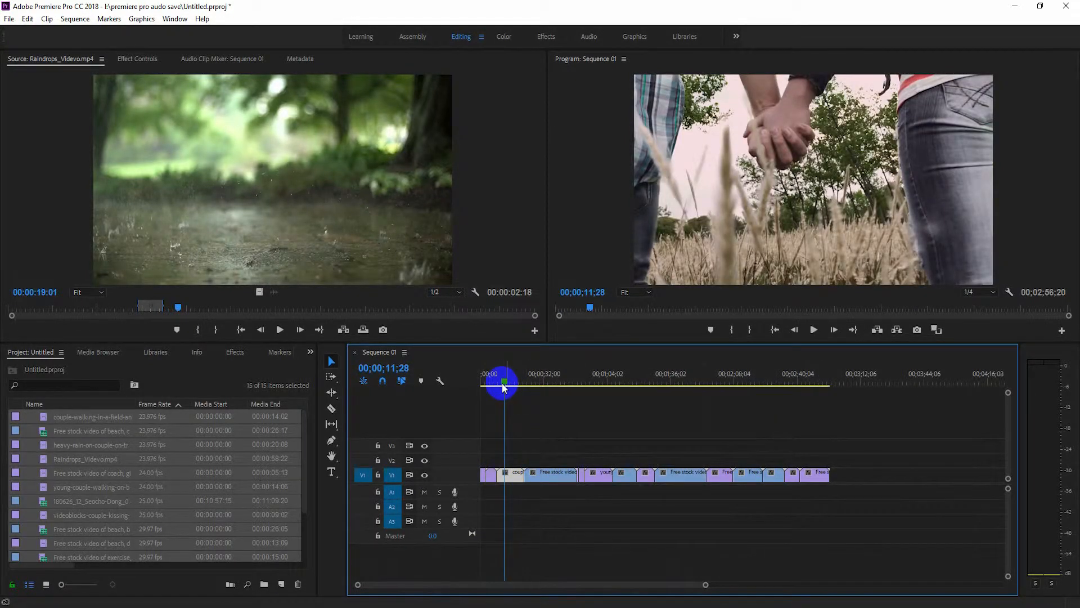
Scrub through the sequence to look over the individual clips on track V1, and return to its start
{"action": "left_click_drag", "start_coordinate": [504, 381], "coordinate": [561, 382]}
{"action": "left_click", "coordinate": [557, 471]}
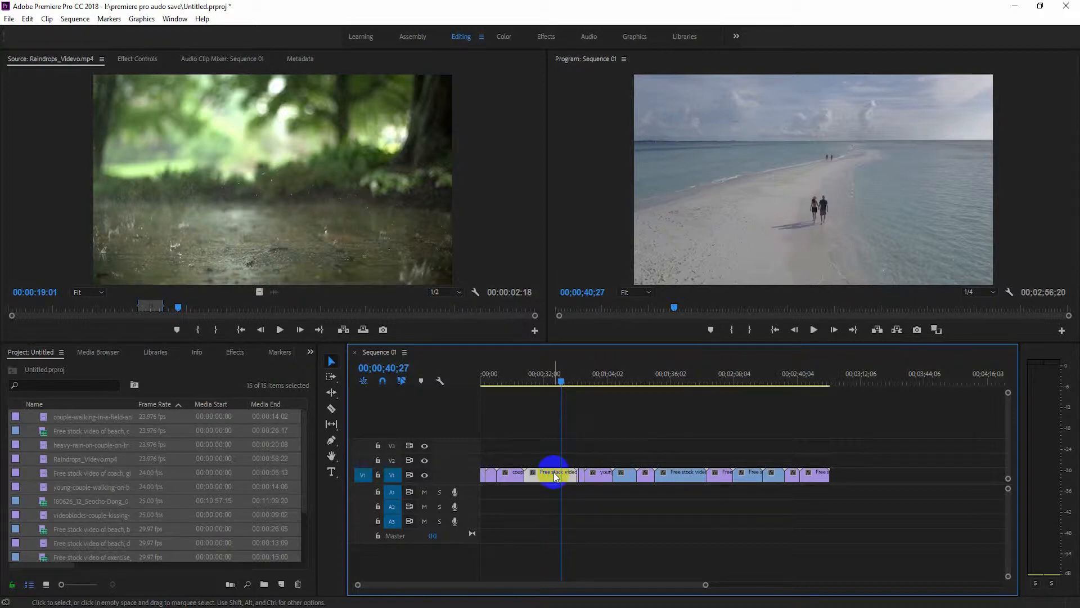
{"action": "left_click", "coordinate": [686, 474]}
{"action": "left_click", "coordinate": [741, 475]}
{"action": "left_click", "coordinate": [683, 473]}
{"action": "left_click", "coordinate": [548, 473]}
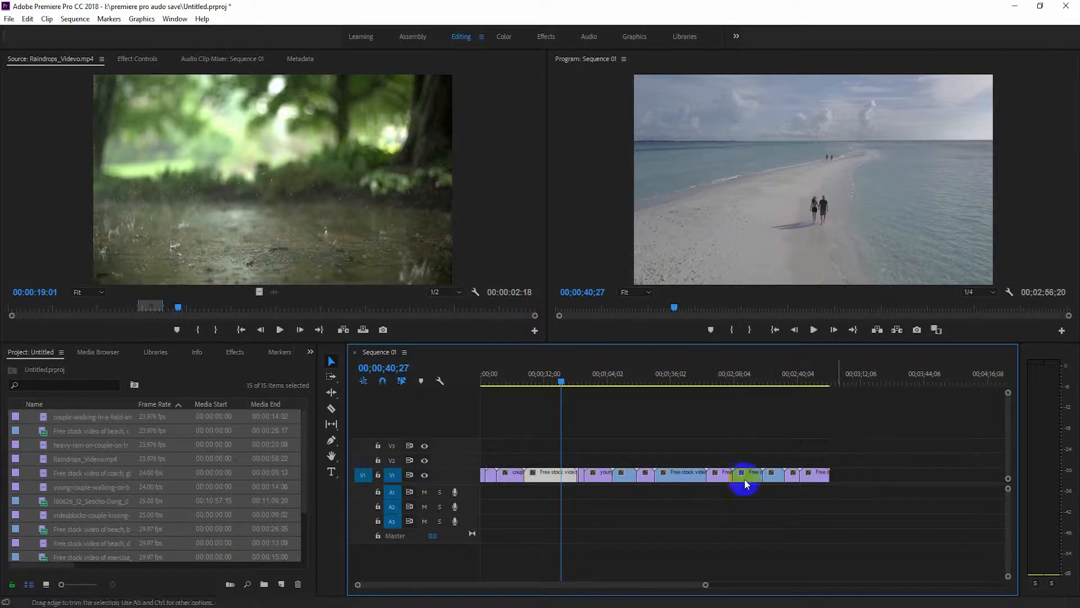
{"action": "left_click_drag", "start_coordinate": [559, 380], "coordinate": [458, 392]}
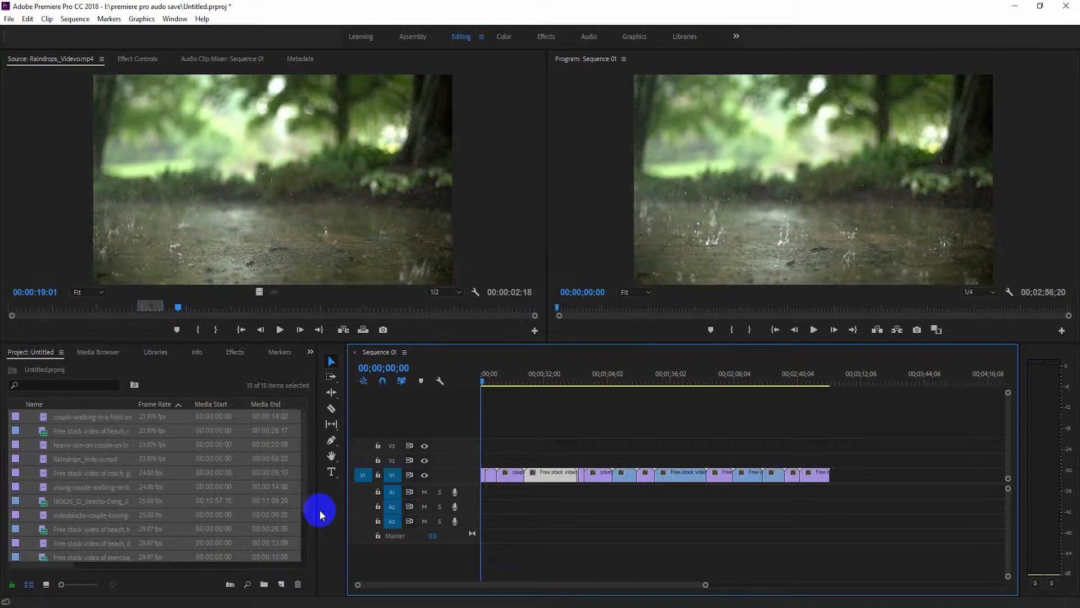
Create a 1920 × 1080, 29.97 fps adjustment layer and place it on track V2 above the aerial beach clip
{"action": "scroll", "coordinate": [292, 501], "scroll_direction": "down", "scroll_amount": 2}
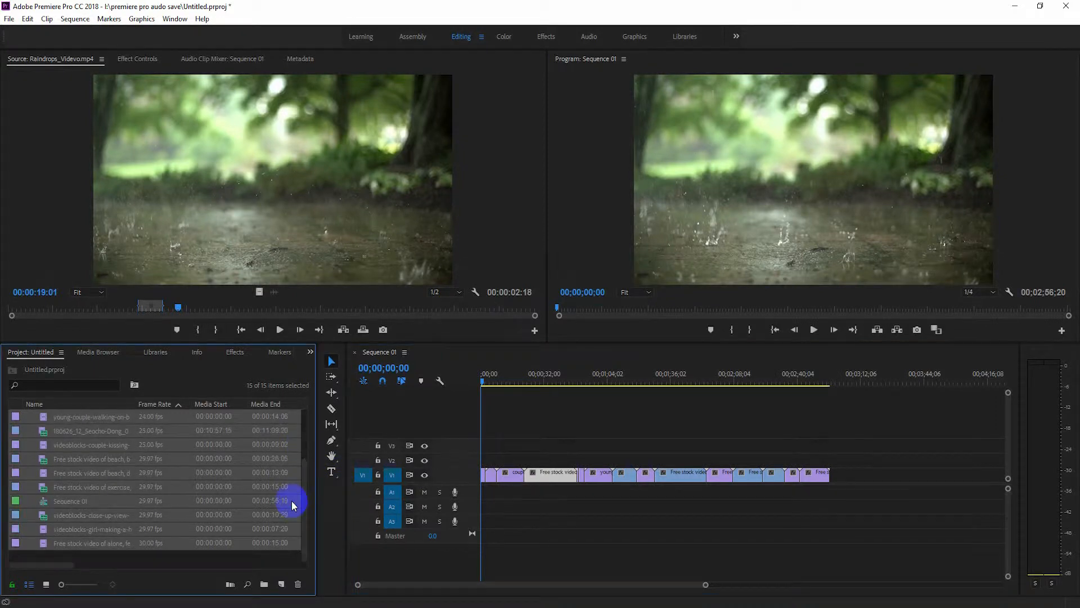
{"action": "left_click", "coordinate": [281, 585]}
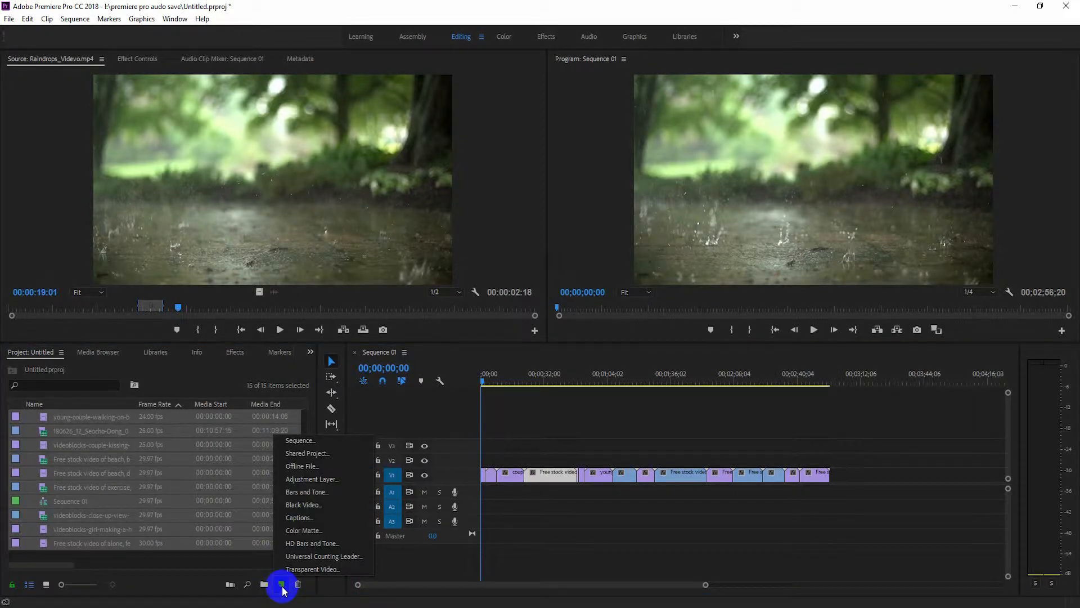
{"action": "left_click", "coordinate": [340, 479]}
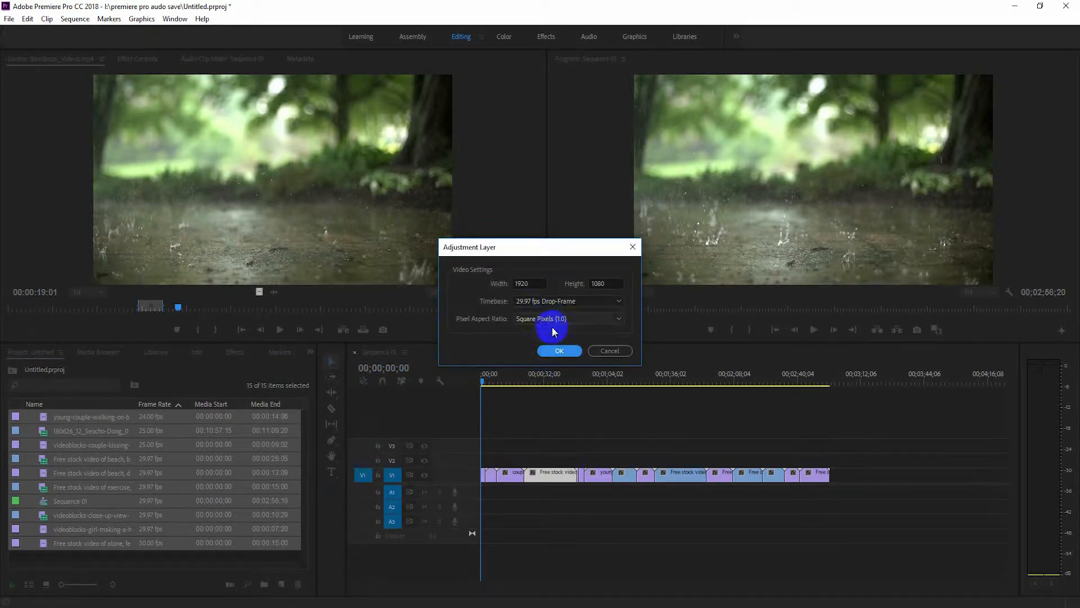
{"action": "left_click", "coordinate": [564, 351]}
{"action": "left_click_drag", "start_coordinate": [63, 417], "coordinate": [551, 464]}
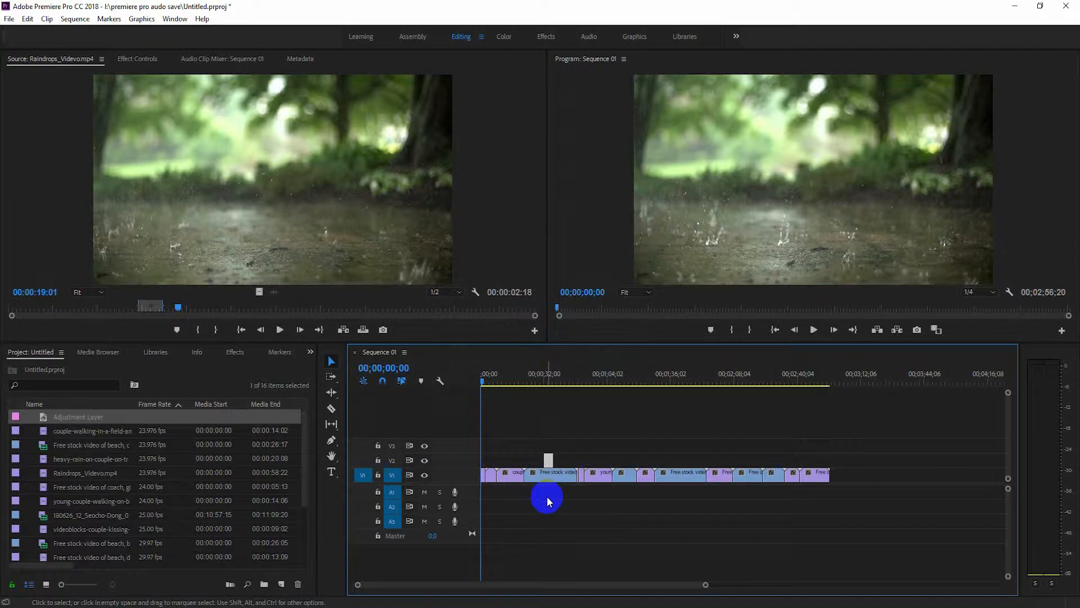
Search the effects for "tin", apply Tint to the adjustment layer on V2, and preview it against the uncovered footage
{"action": "left_click", "coordinate": [235, 351]}
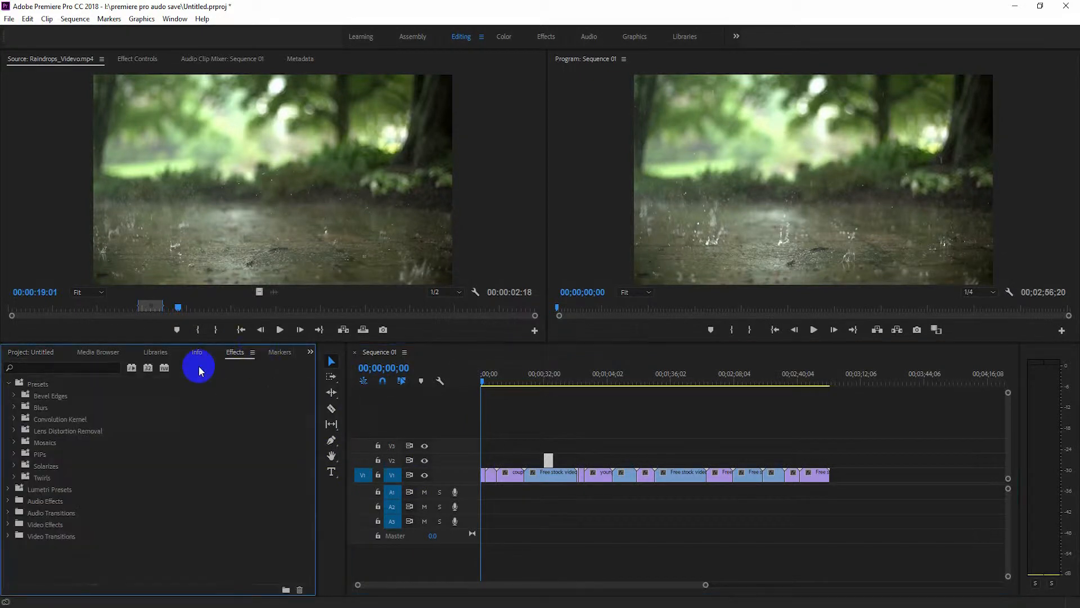
{"action": "left_click", "coordinate": [47, 367]}
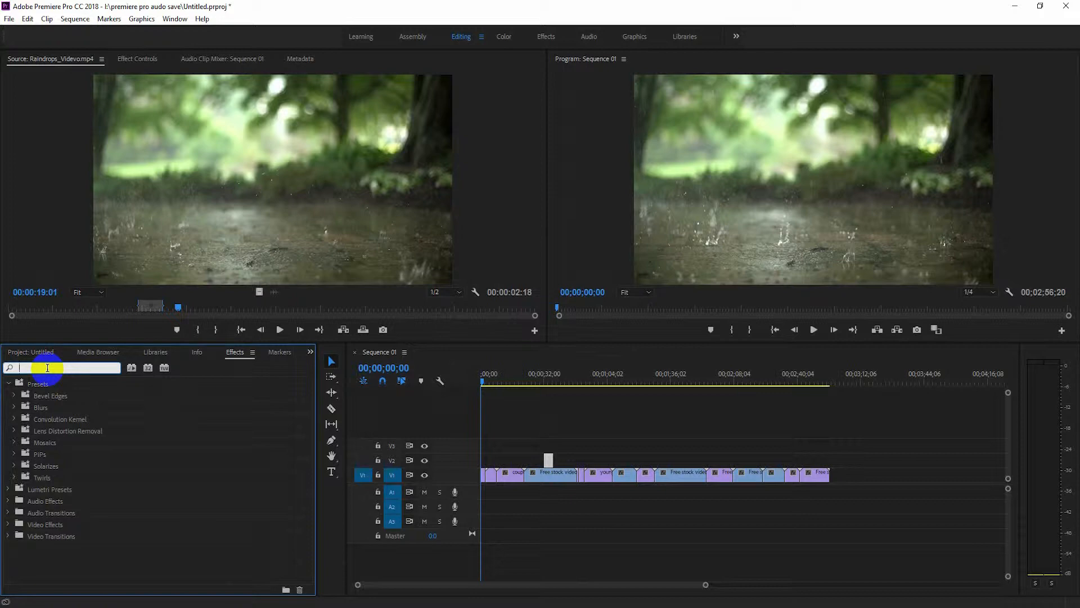
{"action": "type", "text": "tin"}
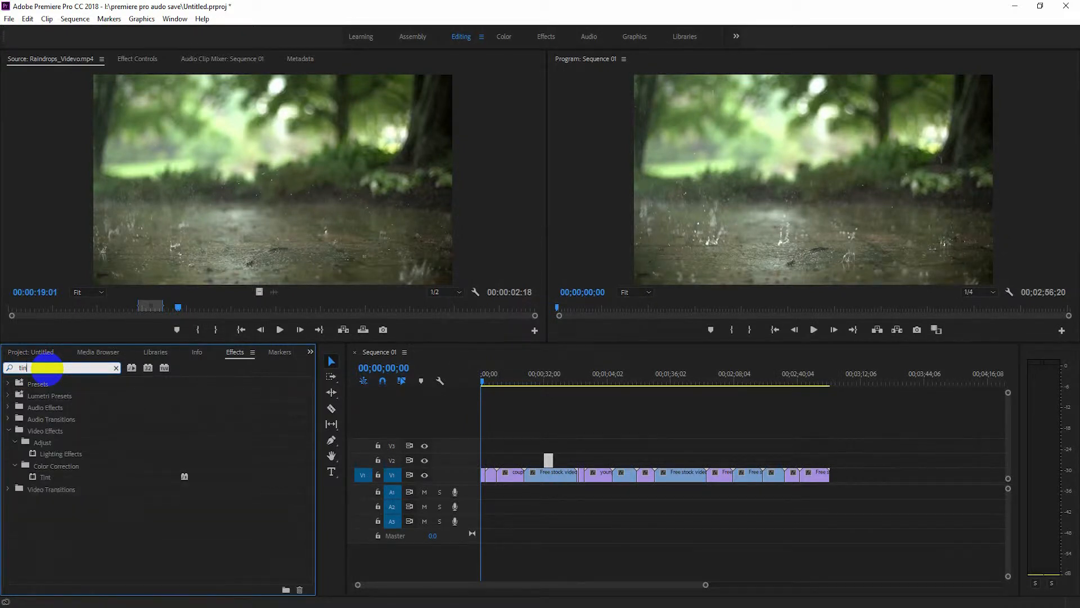
{"action": "left_click_drag", "start_coordinate": [48, 476], "coordinate": [495, 455]}
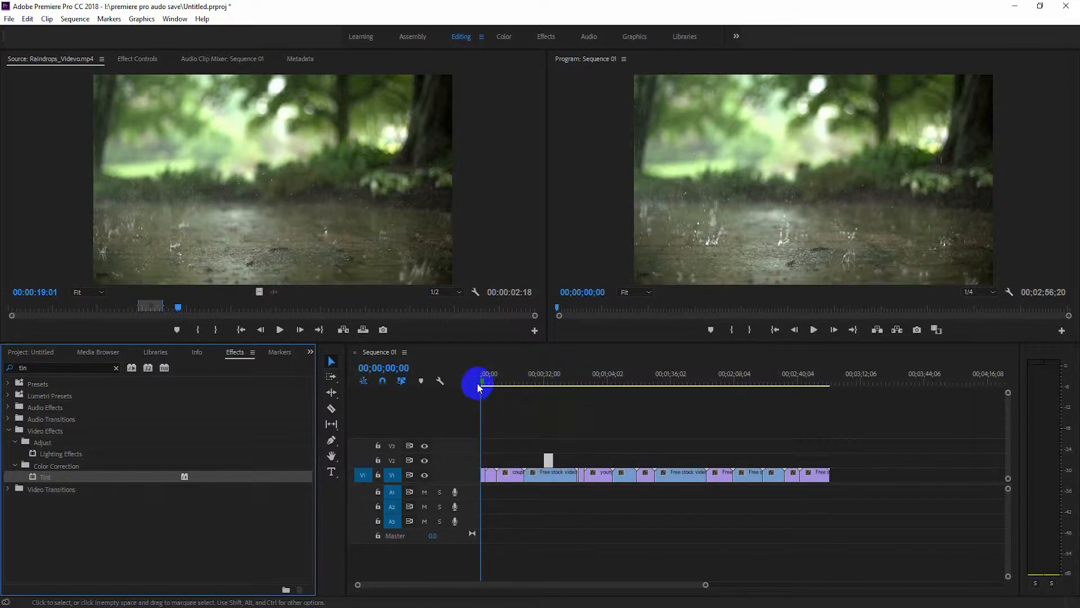
{"action": "left_click", "coordinate": [548, 388]}
{"action": "left_click_drag", "start_coordinate": [549, 389], "coordinate": [548, 389]}
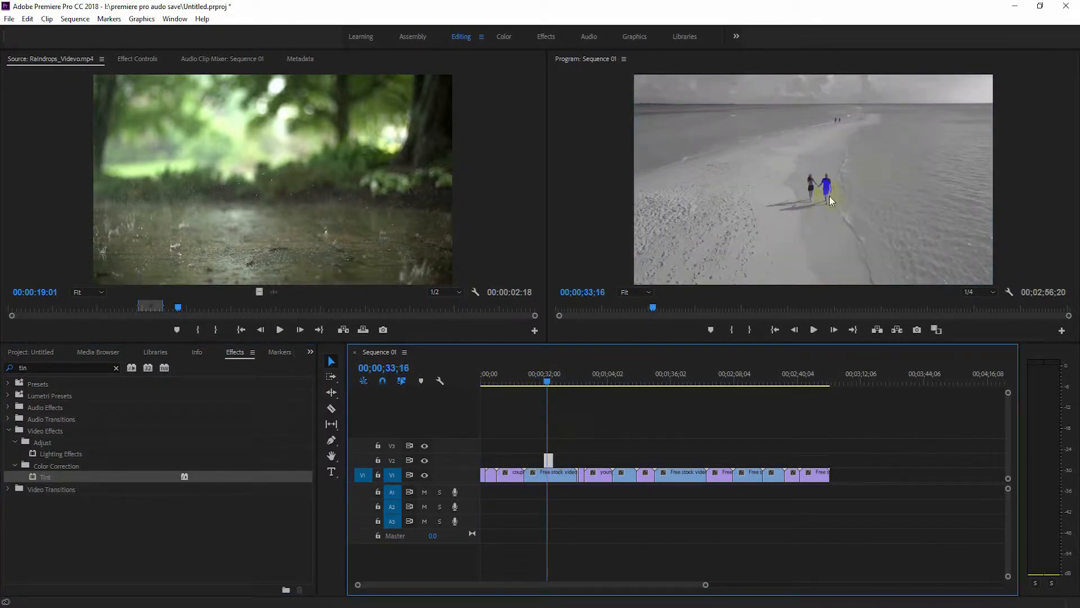
{"action": "left_click_drag", "start_coordinate": [545, 381], "coordinate": [536, 386]}
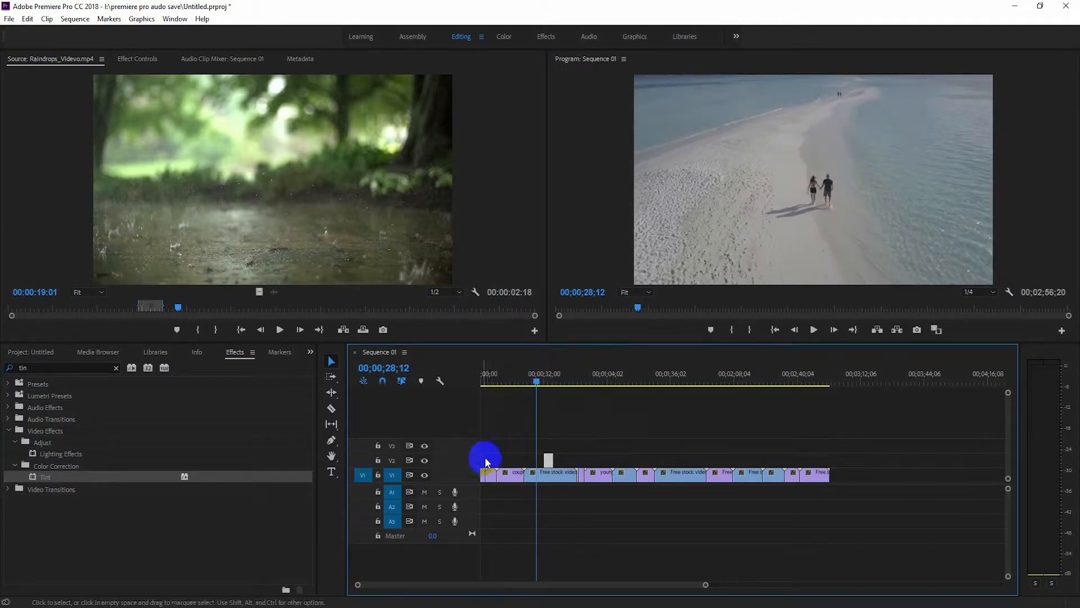
Move the tinted adjustment layer along track V2 to sit above the young-couple clip
{"action": "left_click", "coordinate": [596, 385]}
{"action": "mouse_move", "coordinate": [598, 385]}
{"action": "left_mouse_down"}
{"action": "mouse_move", "coordinate": [598, 370]}
{"action": "mouse_move", "coordinate": [562, 379]}
{"action": "mouse_move", "coordinate": [595, 380]}
{"action": "left_mouse_up"}
{"action": "left_click", "coordinate": [591, 480]}
{"action": "left_click_drag", "start_coordinate": [549, 460], "coordinate": [599, 457]}
{"action": "left_click_drag", "start_coordinate": [593, 384], "coordinate": [601, 383]}
Duplicate the tinted adjustment layer on V2 above the clips at about 00;01;35 and 00;00;15, checking each copy's effect
{"action": "left_click_drag", "start_coordinate": [602, 461], "coordinate": [675, 465]}
{"action": "left_click", "coordinate": [670, 382]}
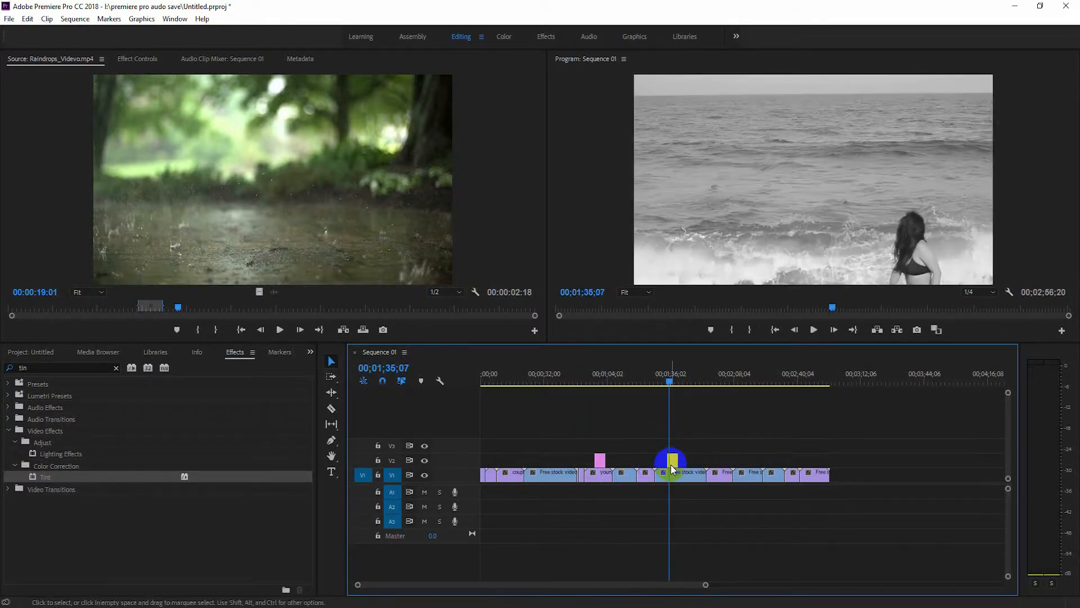
{"action": "left_click_drag", "start_coordinate": [672, 465], "coordinate": [513, 461]}
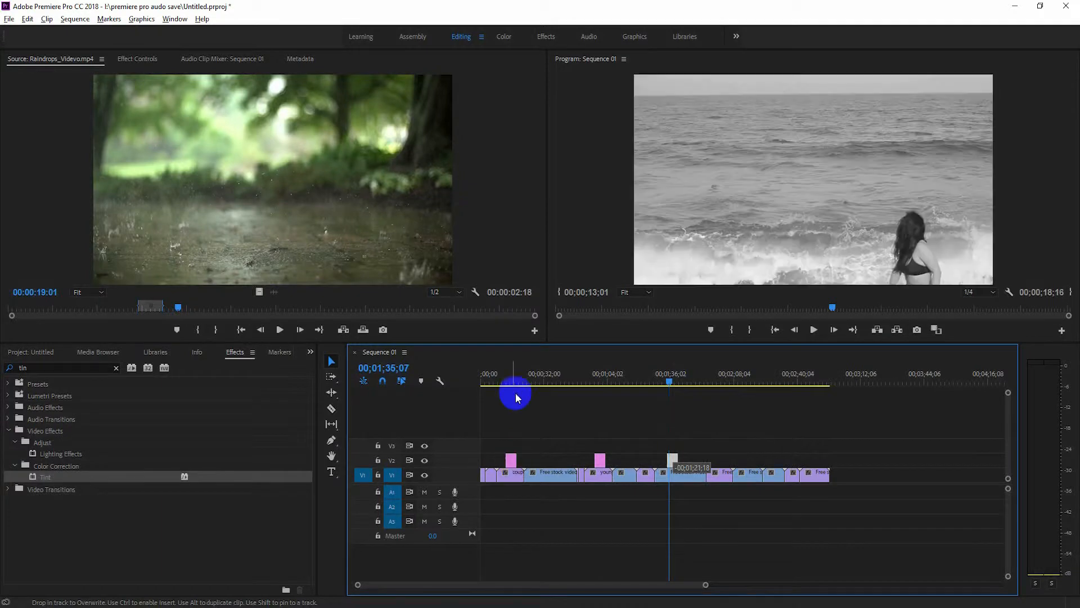
{"action": "left_click", "coordinate": [511, 382]}
{"action": "left_click", "coordinate": [511, 460]}
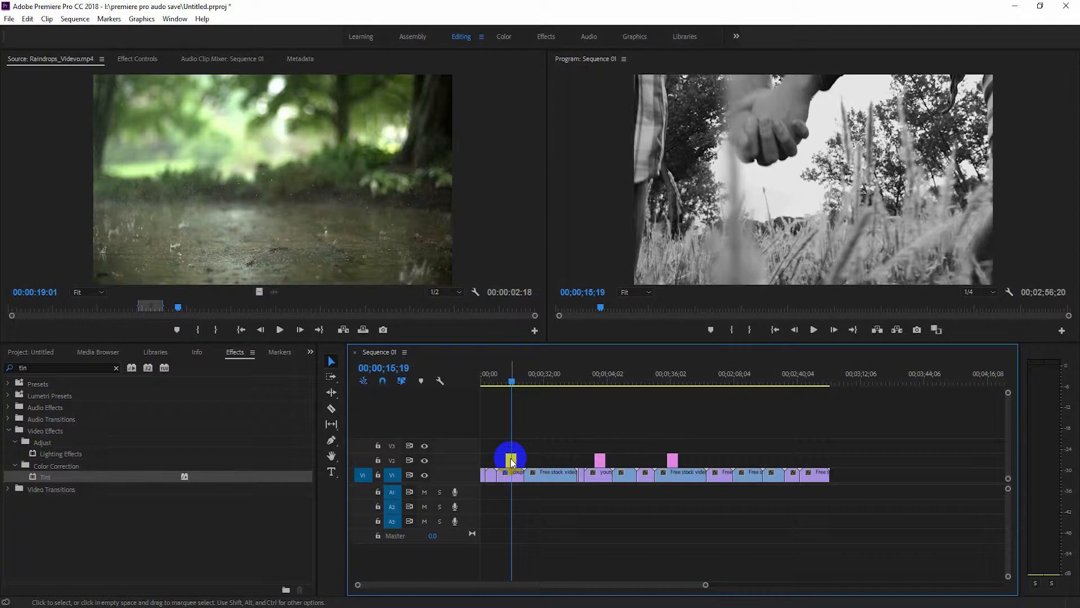
Compare the Program monitor's playback resolution at Full and 1/2 on the aerial beach clip, and return it to 1/4
{"action": "left_click_drag", "start_coordinate": [511, 382], "coordinate": [541, 382]}
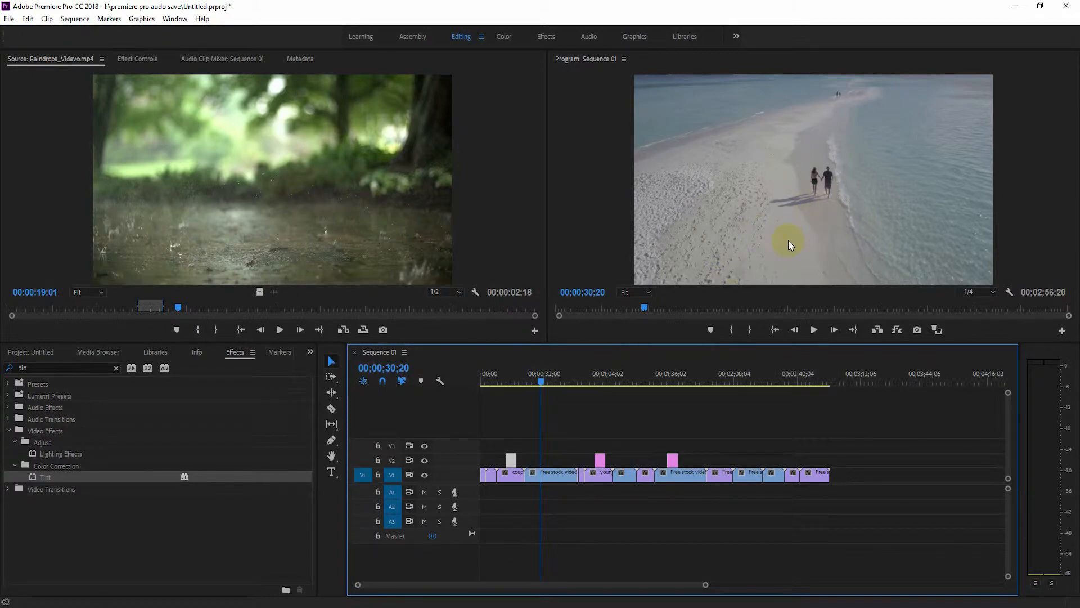
{"action": "left_click", "coordinate": [993, 293]}
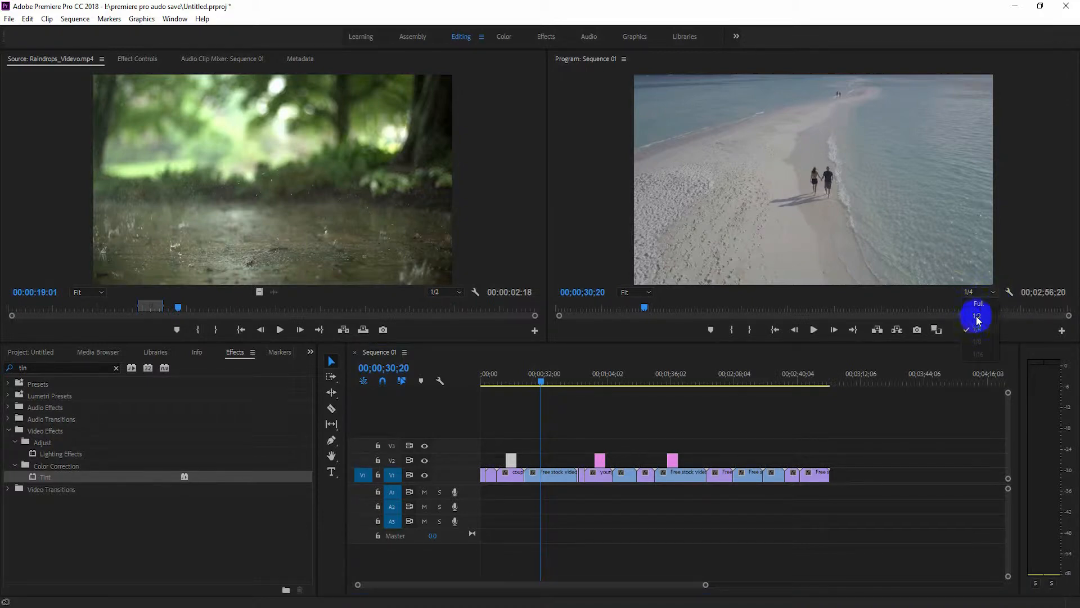
{"action": "left_click", "coordinate": [978, 304]}
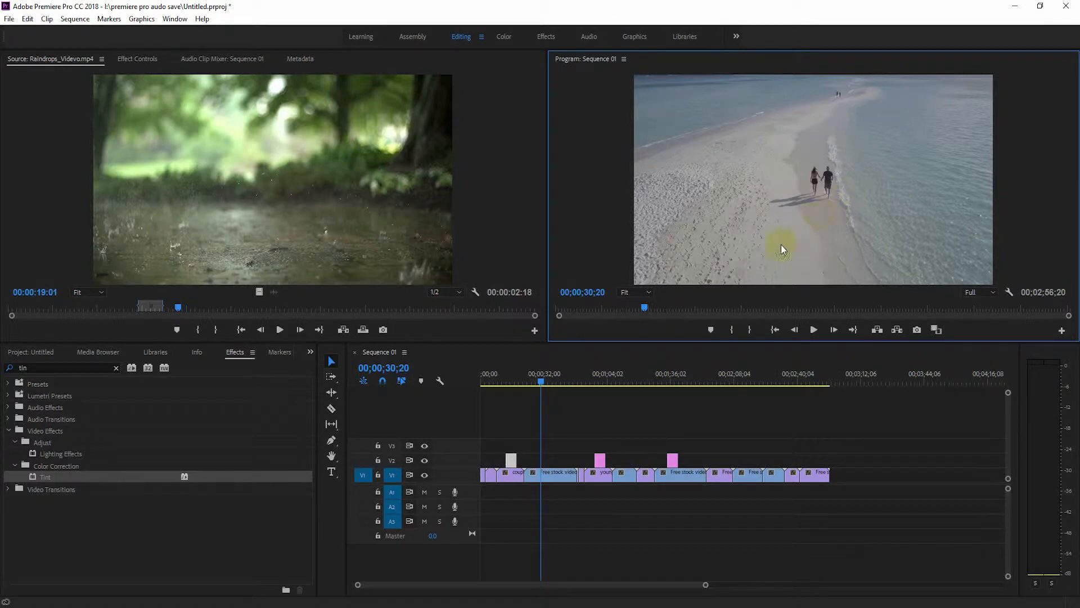
{"action": "left_click", "coordinate": [978, 293]}
{"action": "left_click", "coordinate": [978, 317]}
{"action": "left_click_drag", "start_coordinate": [539, 385], "coordinate": [547, 383]}
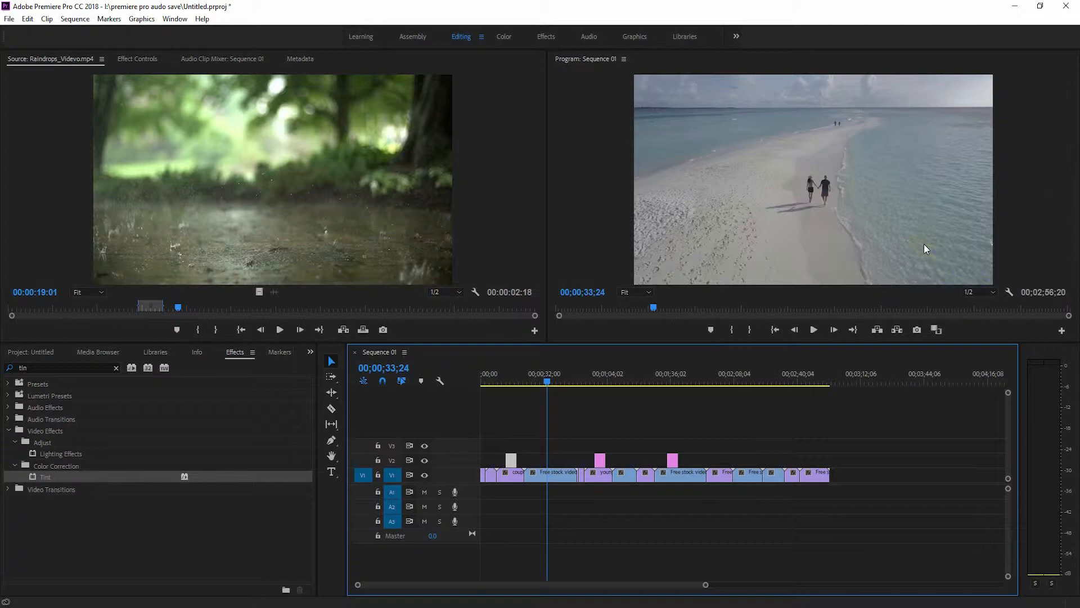
{"action": "left_click", "coordinate": [973, 291]}
{"action": "left_click", "coordinate": [977, 328]}
{"action": "left_click", "coordinate": [979, 293]}
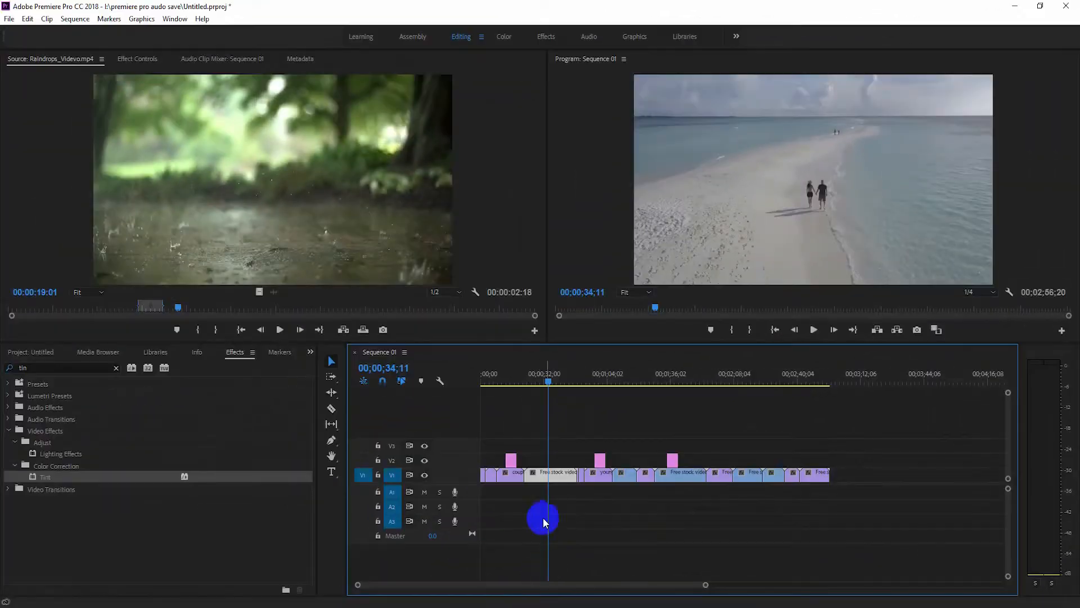
Try to ripple delete the gap between the first two adjustment layers on track V2
{"action": "left_click", "coordinate": [509, 457]}
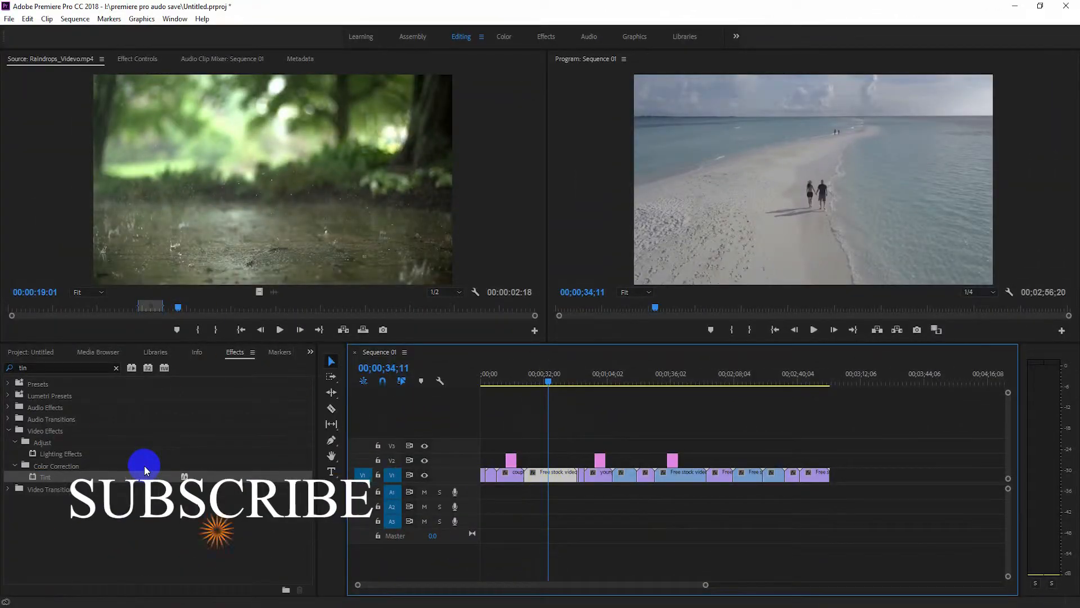
{"action": "left_click", "coordinate": [549, 478]}
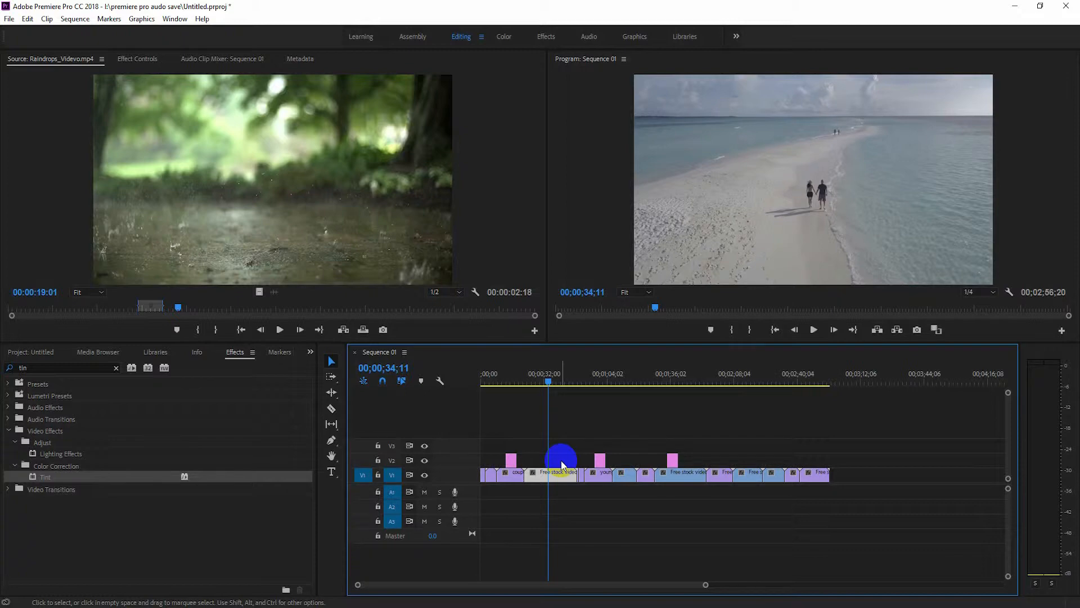
{"action": "left_click", "coordinate": [561, 462]}
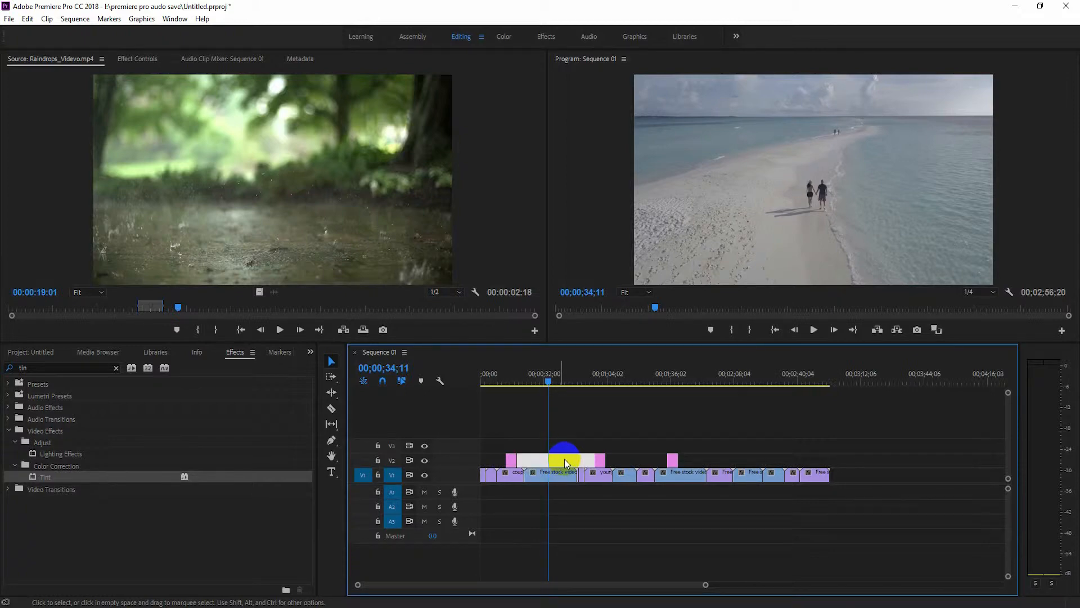
{"action": "right_click", "coordinate": [564, 461]}
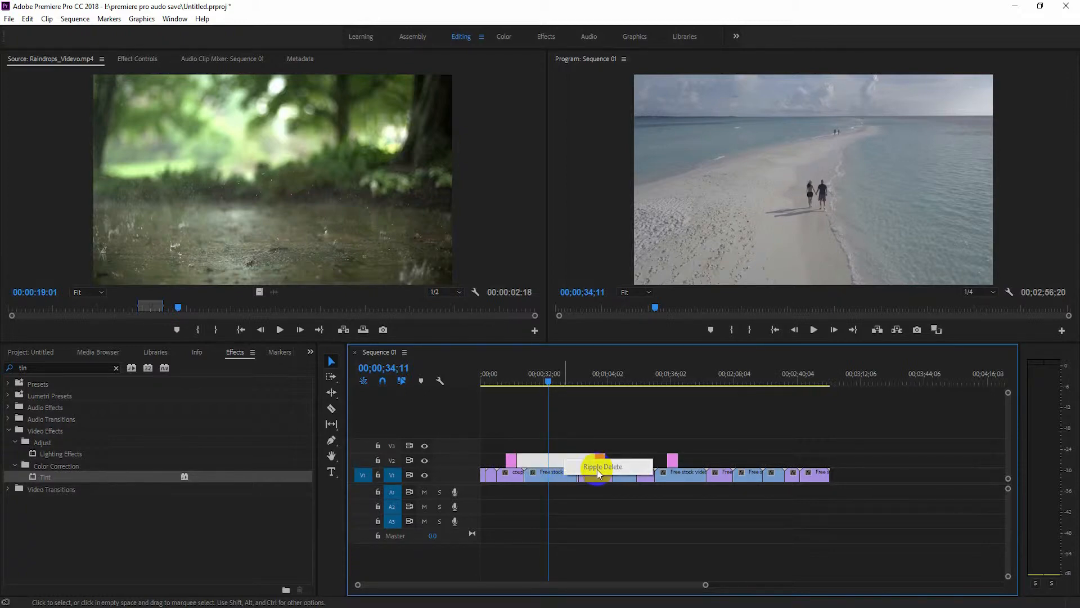
{"action": "left_click", "coordinate": [600, 470]}
{"action": "left_click", "coordinate": [566, 474]}
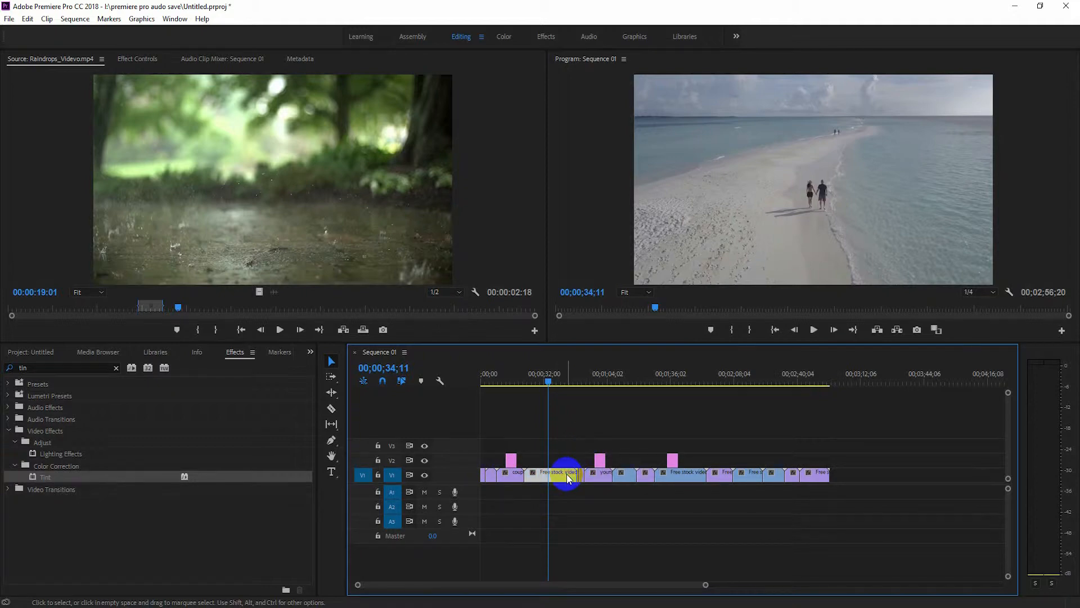
Cut out a short section of the aerial beach clip just before 00;00;33;07 with the Razor tool and delete it
{"action": "left_click", "coordinate": [538, 401]}
{"action": "mouse_move", "coordinate": [549, 380]}
{"action": "left_mouse_down"}
{"action": "mouse_move", "coordinate": [535, 378]}
{"action": "mouse_move", "coordinate": [557, 381]}
{"action": "mouse_move", "coordinate": [538, 381]}
{"action": "mouse_move", "coordinate": [548, 384]}
{"action": "left_mouse_up"}
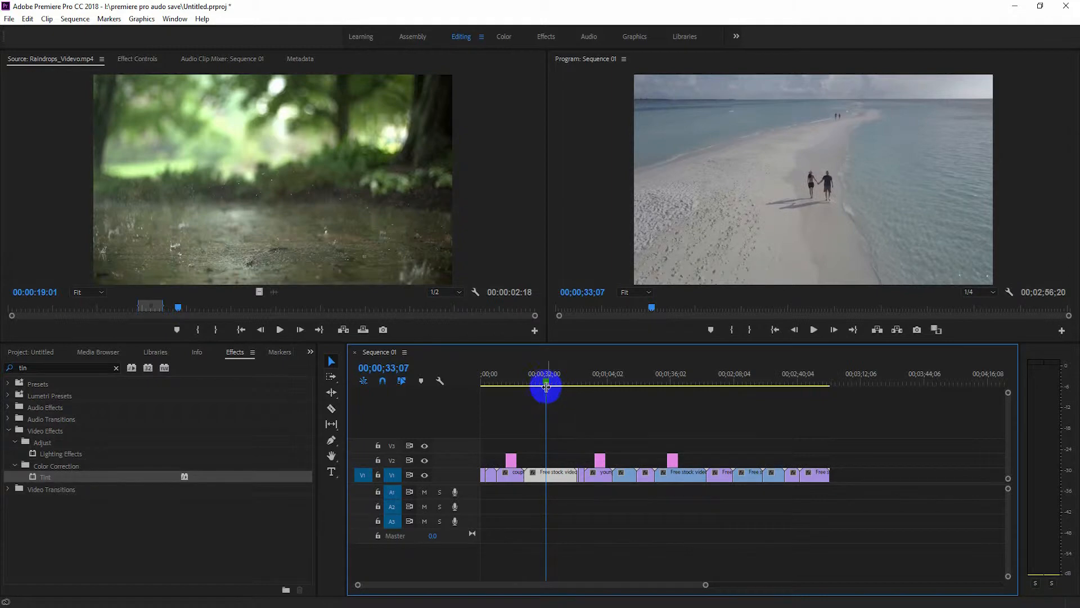
{"action": "mouse_move", "coordinate": [544, 385]}
{"action": "left_mouse_down"}
{"action": "mouse_move", "coordinate": [535, 381]}
{"action": "mouse_move", "coordinate": [557, 381]}
{"action": "mouse_move", "coordinate": [547, 381]}
{"action": "left_mouse_up"}
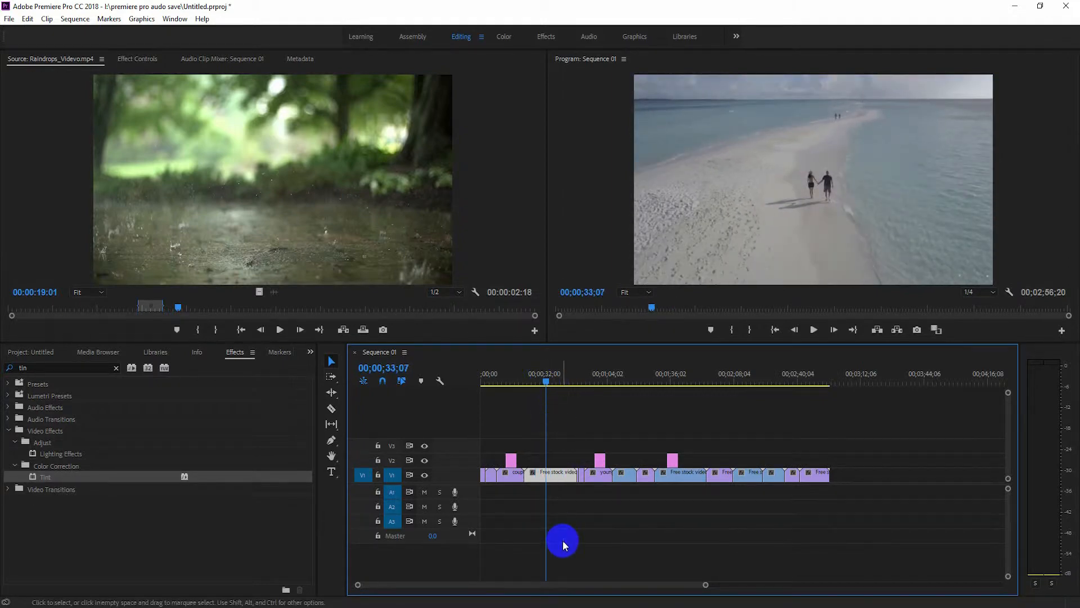
{"action": "left_click", "coordinate": [332, 413]}
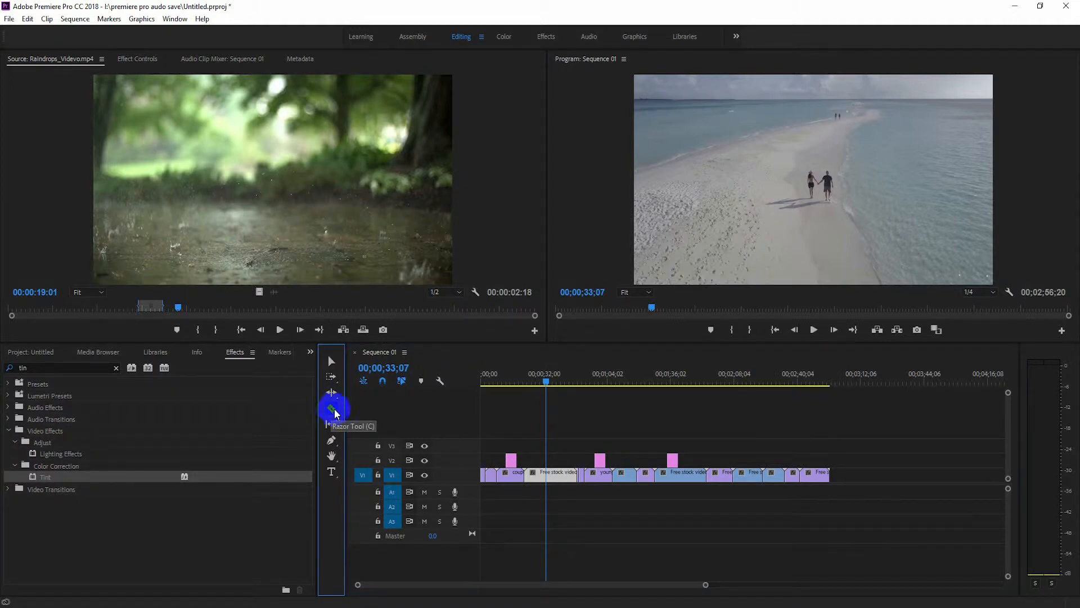
{"action": "left_click", "coordinate": [544, 474]}
{"action": "left_click", "coordinate": [548, 474]}
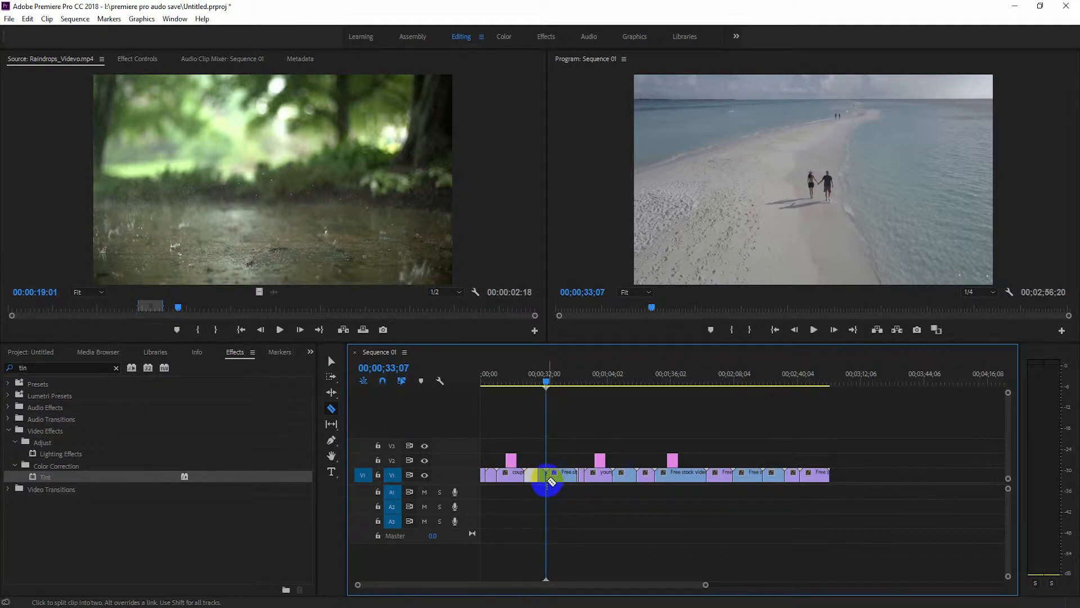
{"action": "left_click", "coordinate": [330, 360]}
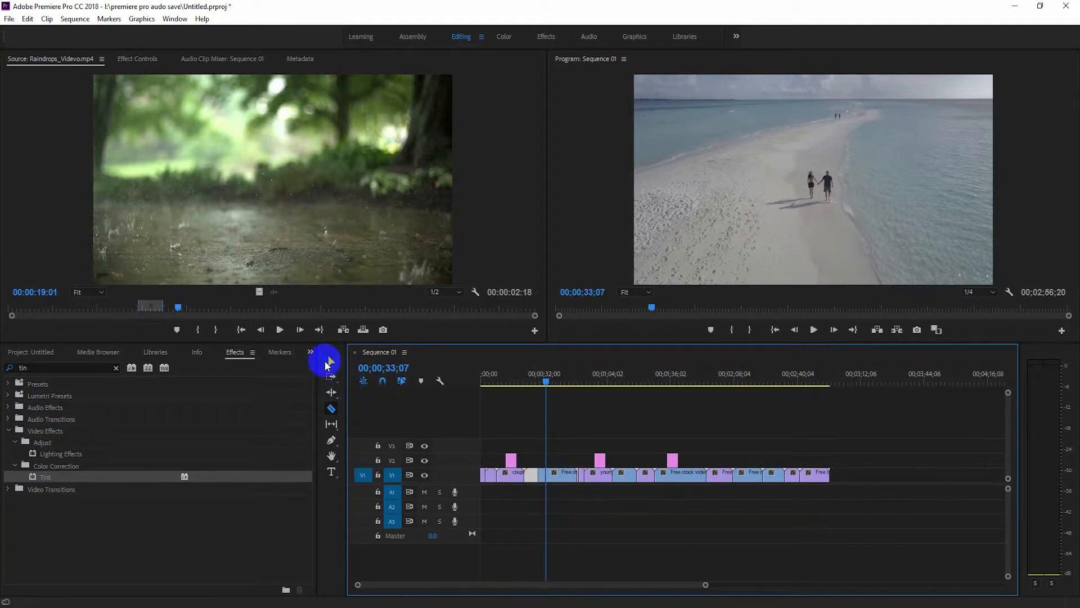
{"action": "left_click", "coordinate": [557, 381]}
{"action": "left_click", "coordinate": [543, 476]}
{"action": "key", "text": "Delete"}
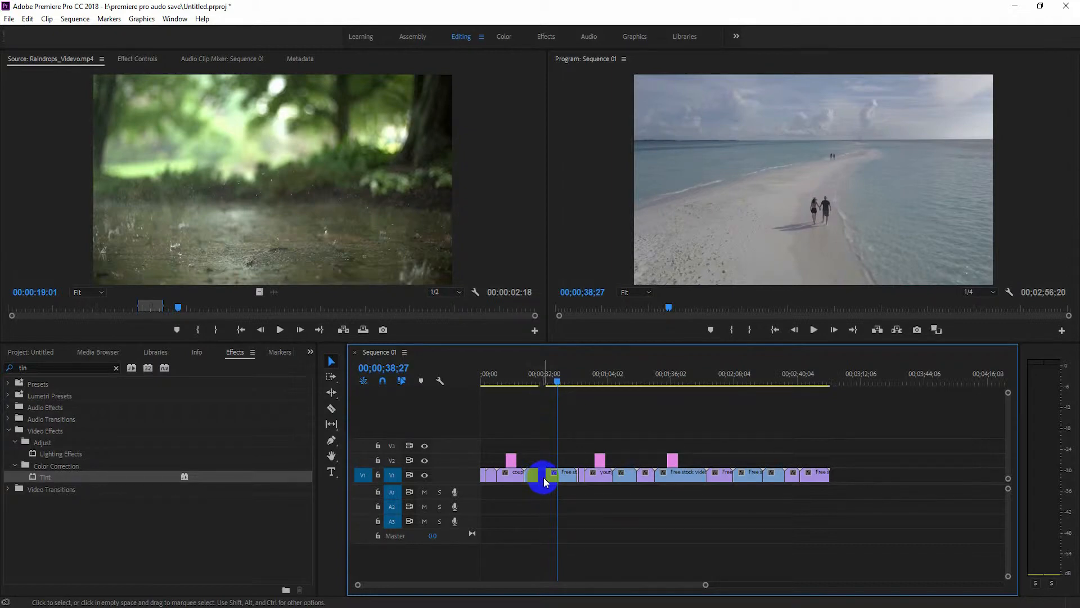
Close the gap in the aerial beach clip by moving all following clips and adjustment layers back against its first part
{"action": "right_click", "coordinate": [543, 477]}
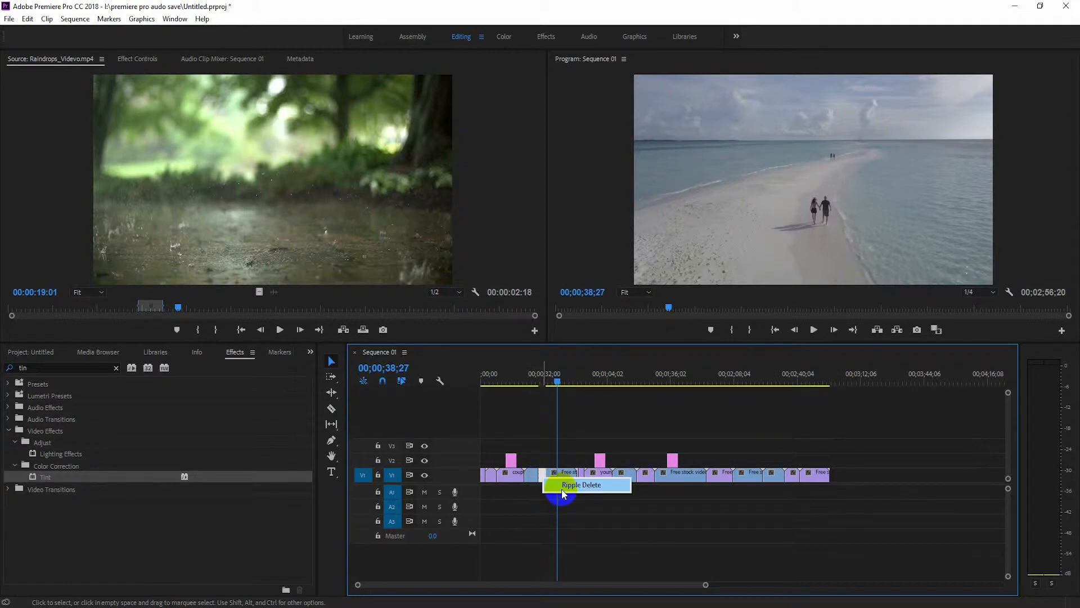
{"action": "left_click", "coordinate": [545, 462]}
{"action": "left_click_drag", "start_coordinate": [875, 504], "coordinate": [542, 474]}
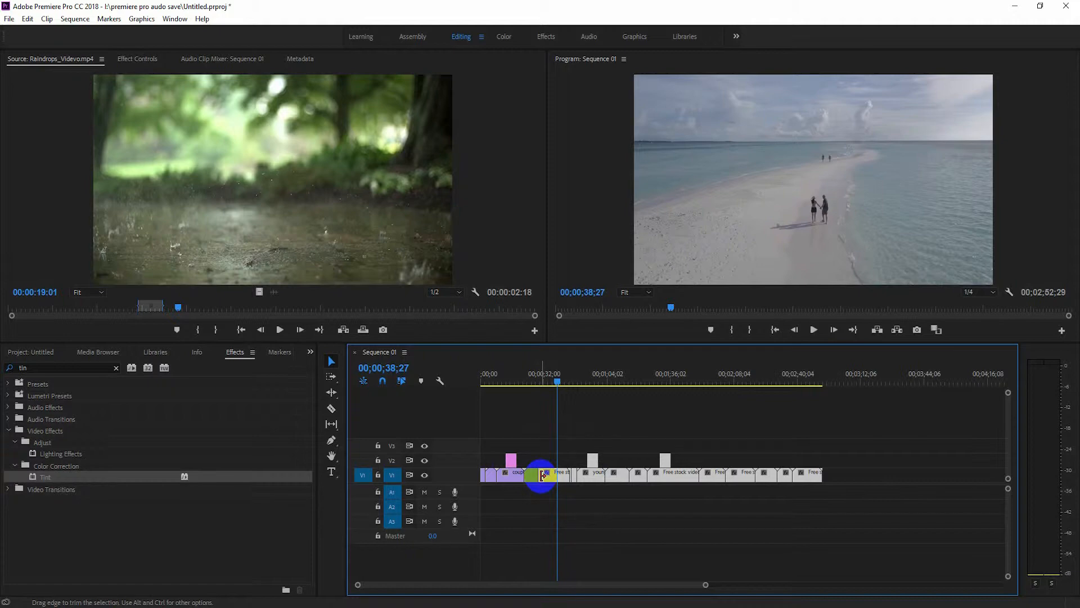
Undo the closing of the gap, the deletion and the razor cuts in the aerial beach clip
{"action": "key", "text": "ctrl"}
{"action": "left_click_drag", "start_coordinate": [543, 476], "coordinate": [615, 512]}
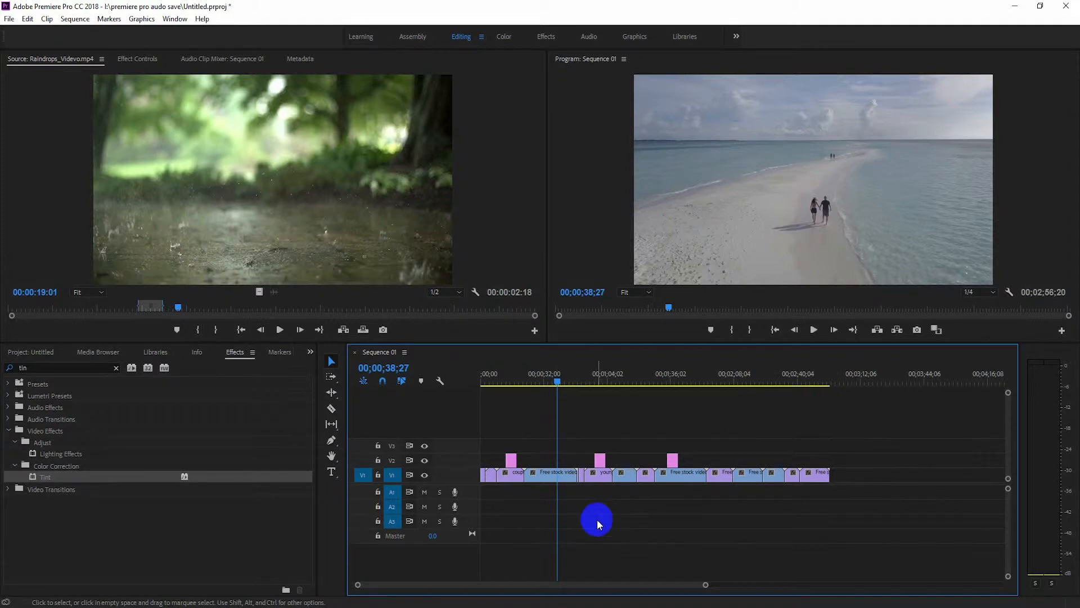
Ripple trim the start of the aerial beach clip on V1 up to 00;00;28;21
{"action": "left_click", "coordinate": [533, 475]}
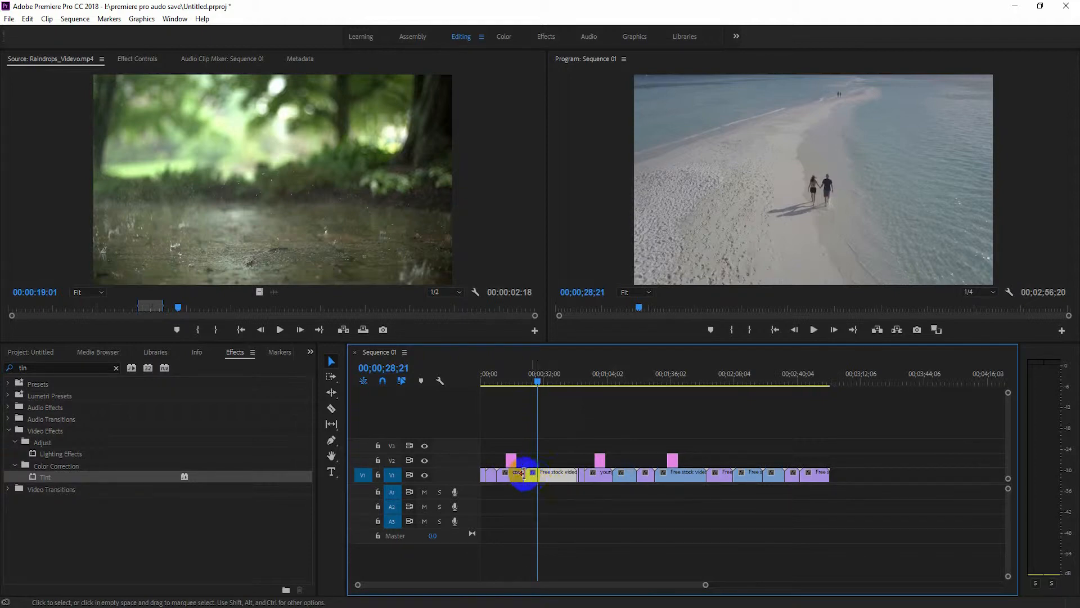
{"action": "key", "text": "q"}
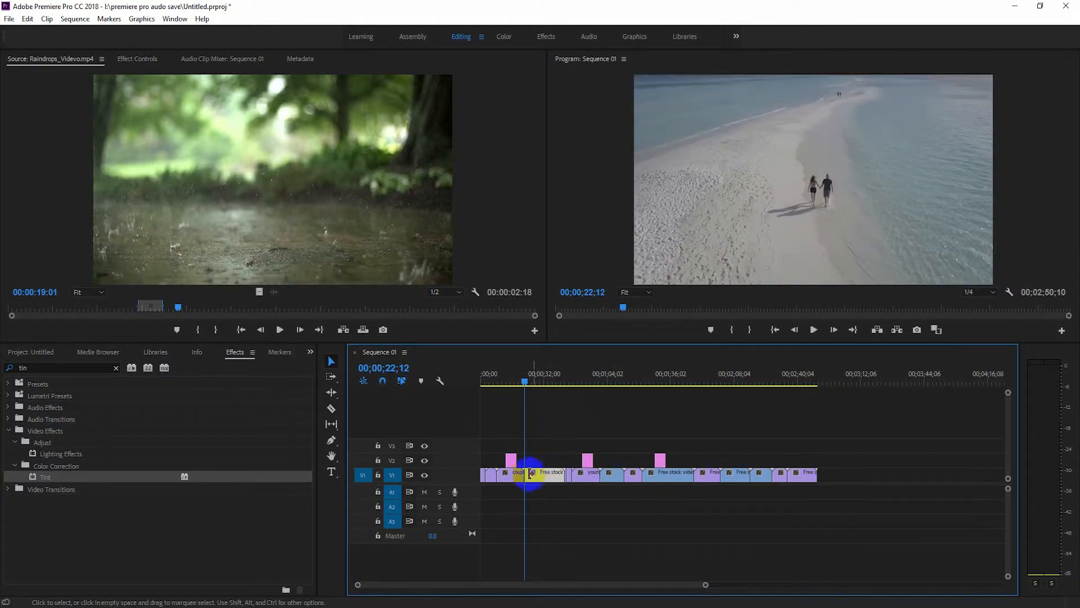
Ripple trim the end of the aerial beach clip on V1 back to 00;00;27;08
{"action": "left_click", "coordinate": [526, 383]}
{"action": "left_click_drag", "start_coordinate": [525, 383], "coordinate": [534, 383]}
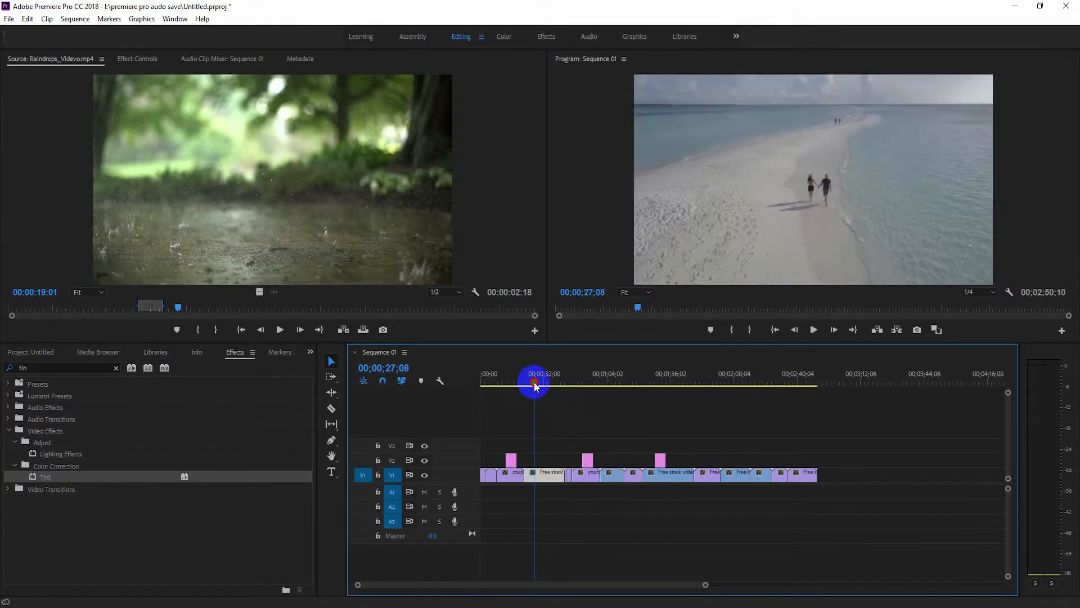
{"action": "left_click", "coordinate": [561, 474]}
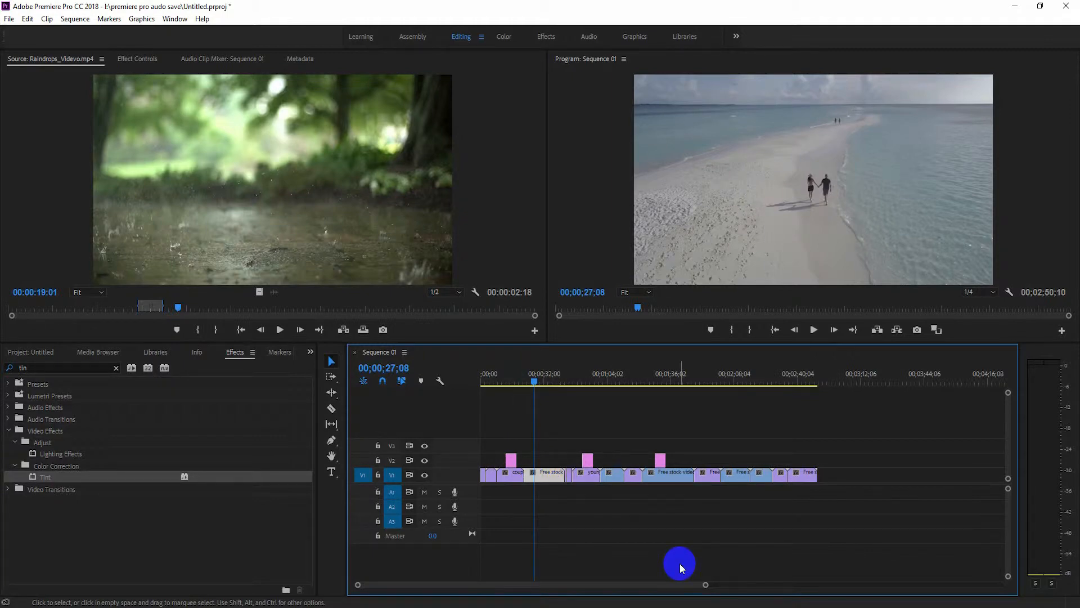
{"action": "key", "text": "w"}
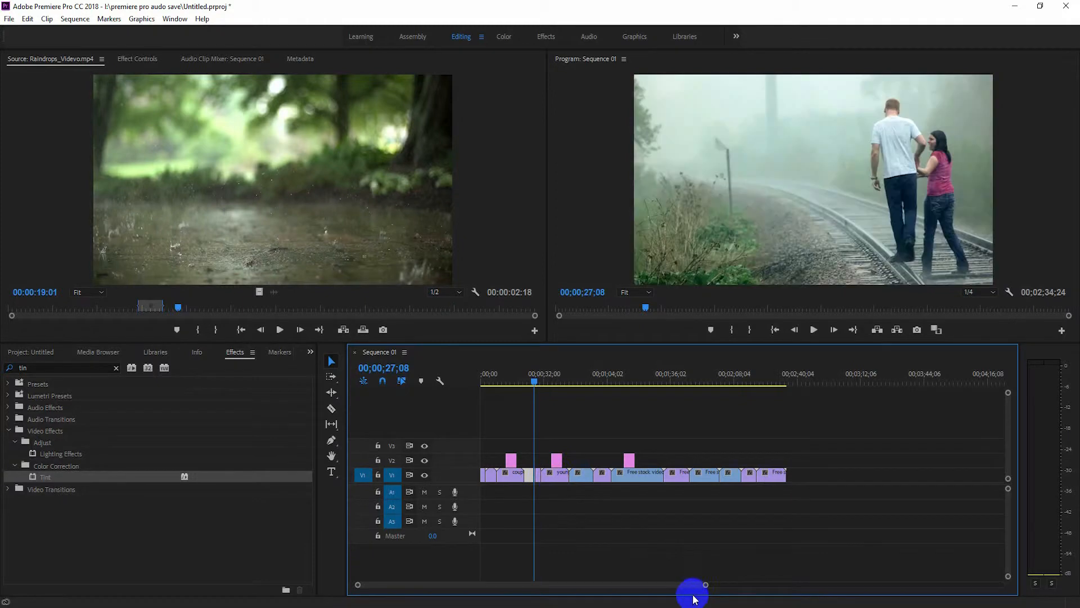
Extend the end of the aerial beach clip with the Ripple Edit tool to about 00;00;30;25, shifting the following clips
{"action": "left_click_drag", "start_coordinate": [704, 584], "coordinate": [605, 583]}
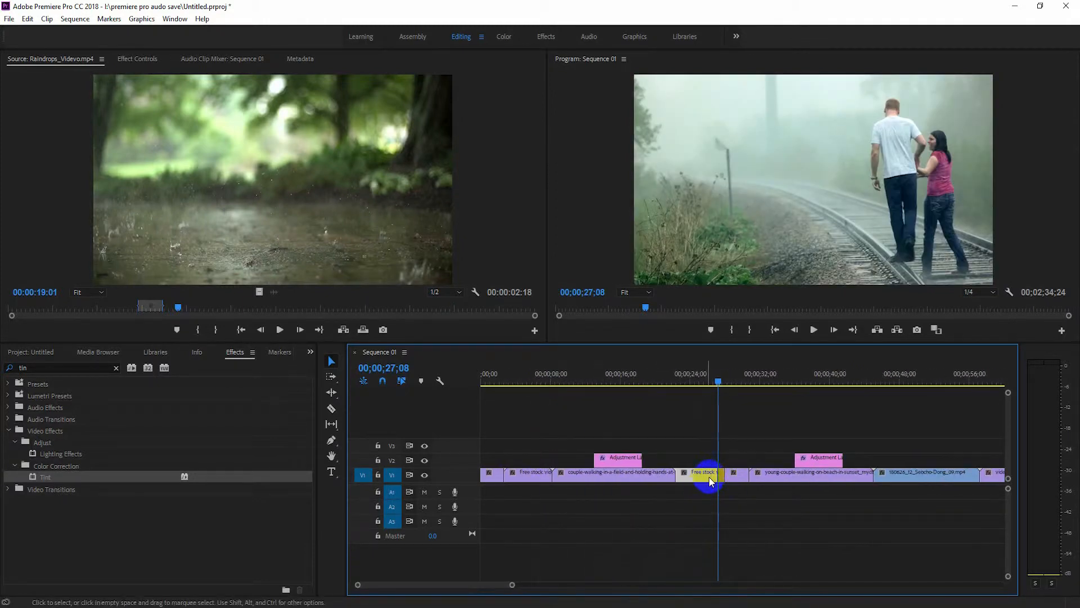
{"action": "key", "text": "b"}
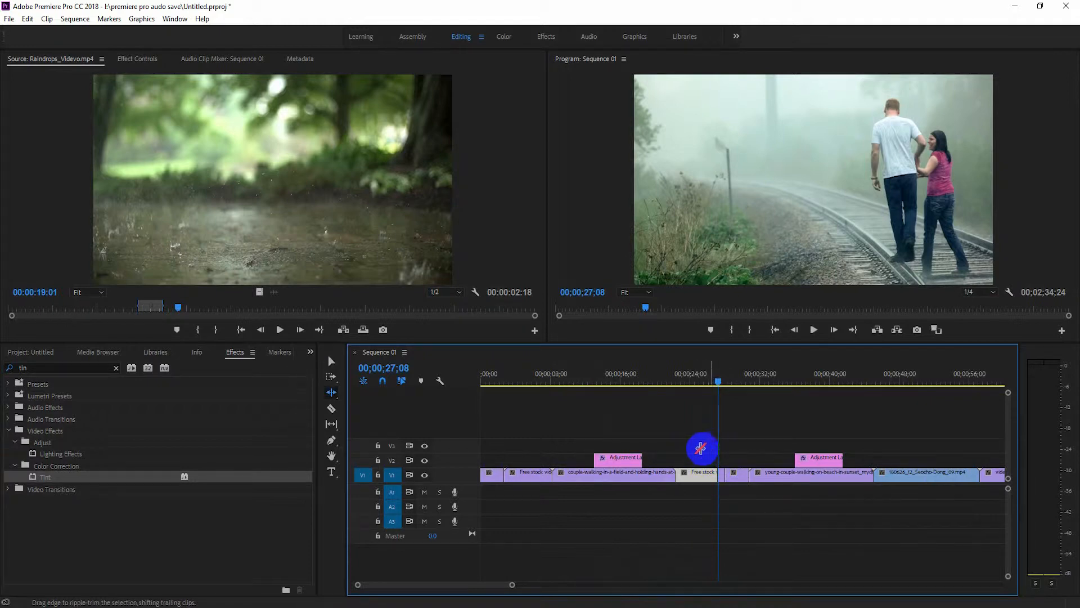
{"action": "left_click", "coordinate": [720, 477]}
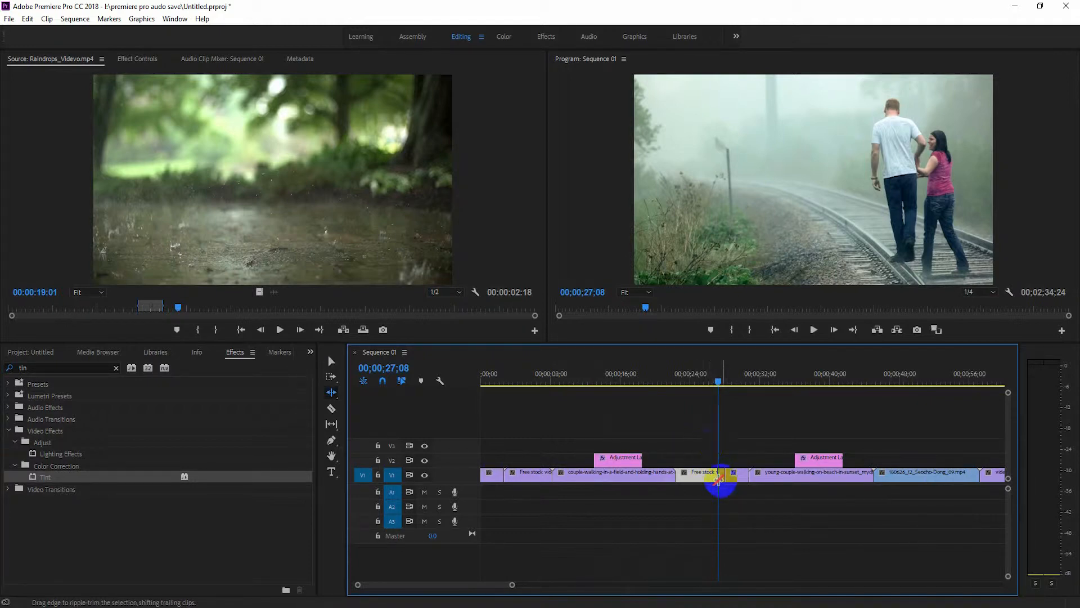
{"action": "left_click_drag", "start_coordinate": [716, 477], "coordinate": [742, 473]}
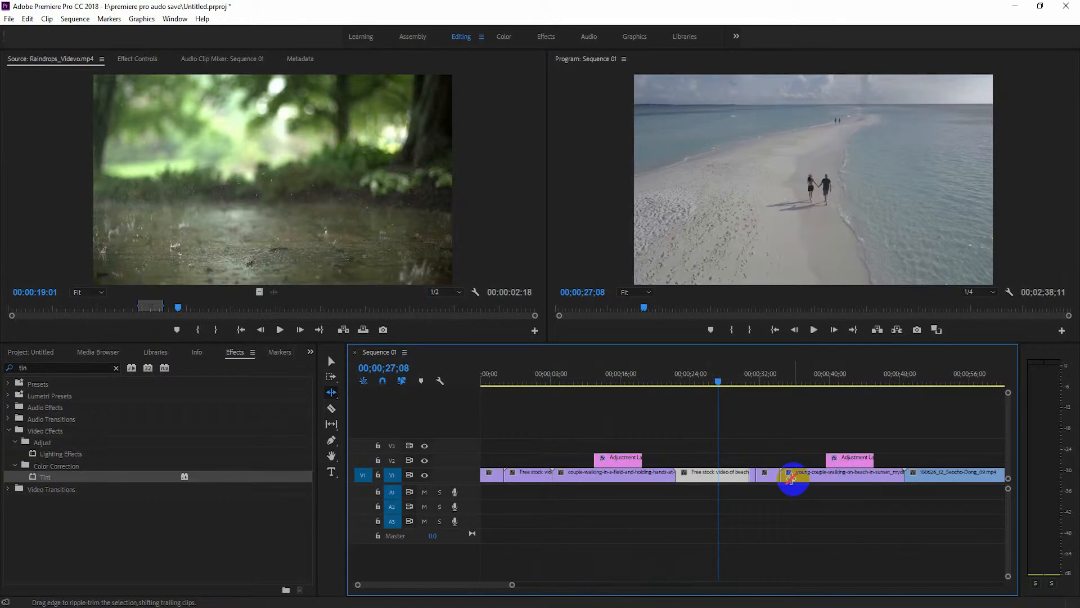
Shorten the end of the aerial beach clip by about two seconds with the Ripple Edit tool, leaving no gap
{"action": "left_click", "coordinate": [763, 475]}
{"action": "left_click", "coordinate": [749, 474]}
{"action": "left_click", "coordinate": [753, 476]}
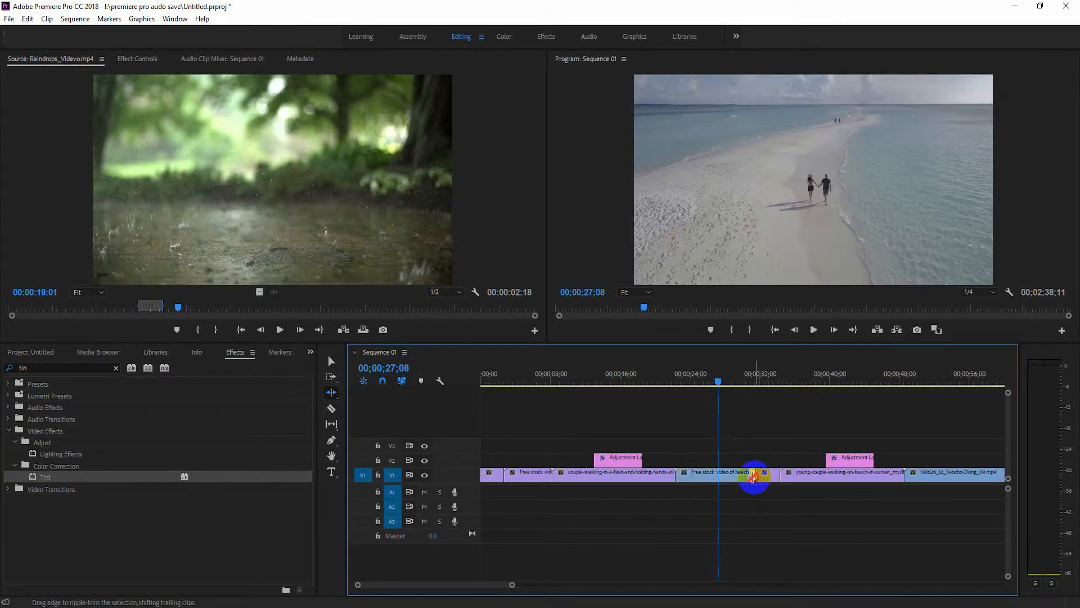
{"action": "left_click_drag", "start_coordinate": [749, 476], "coordinate": [714, 479]}
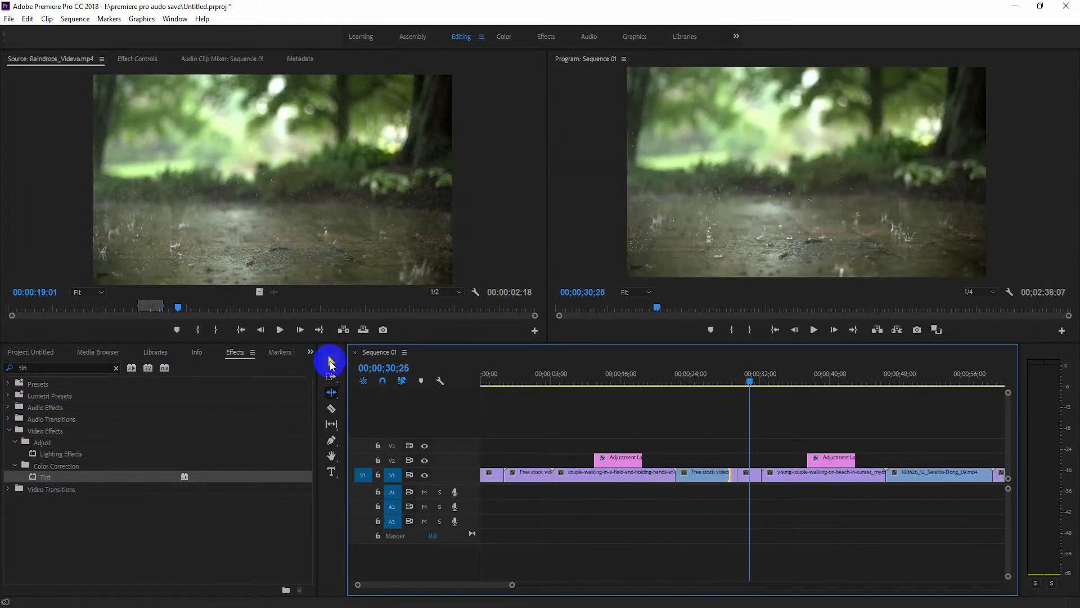
Try shortening the end of the aerial beach clip with the Selection tool, and undo the trim
{"action": "left_click", "coordinate": [329, 363]}
{"action": "left_click", "coordinate": [719, 476]}
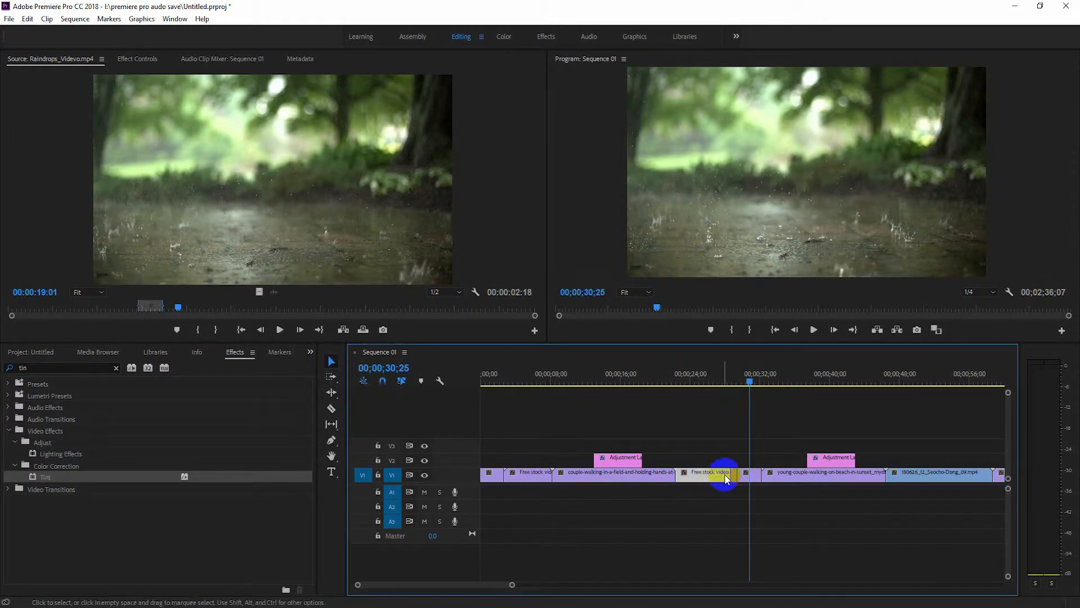
{"action": "left_click_drag", "start_coordinate": [726, 474], "coordinate": [710, 473]}
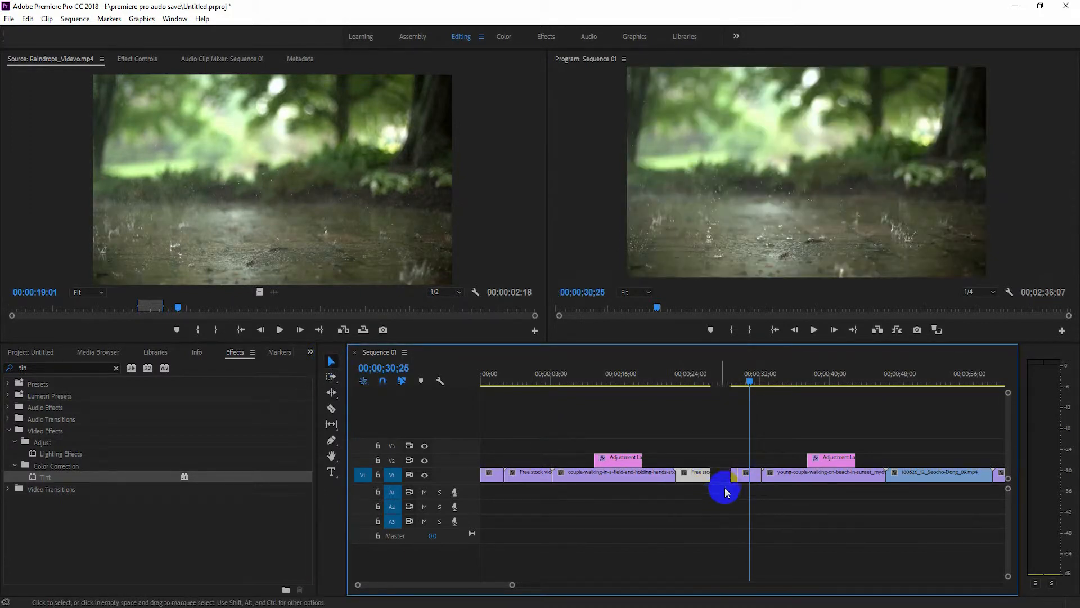
{"action": "left_click", "coordinate": [727, 477]}
{"action": "key", "text": "ctrl+z"}
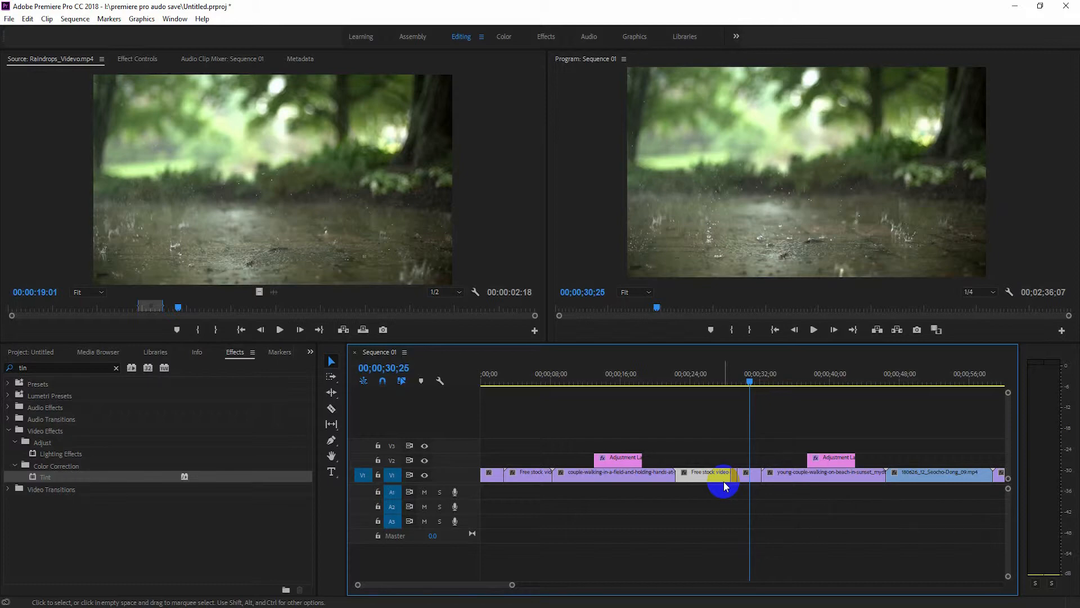
Export the frame at 00;00;09;28 of the couple-walking-in-a-field clip as a JPEG and import it into the project
{"action": "left_click", "coordinate": [684, 384]}
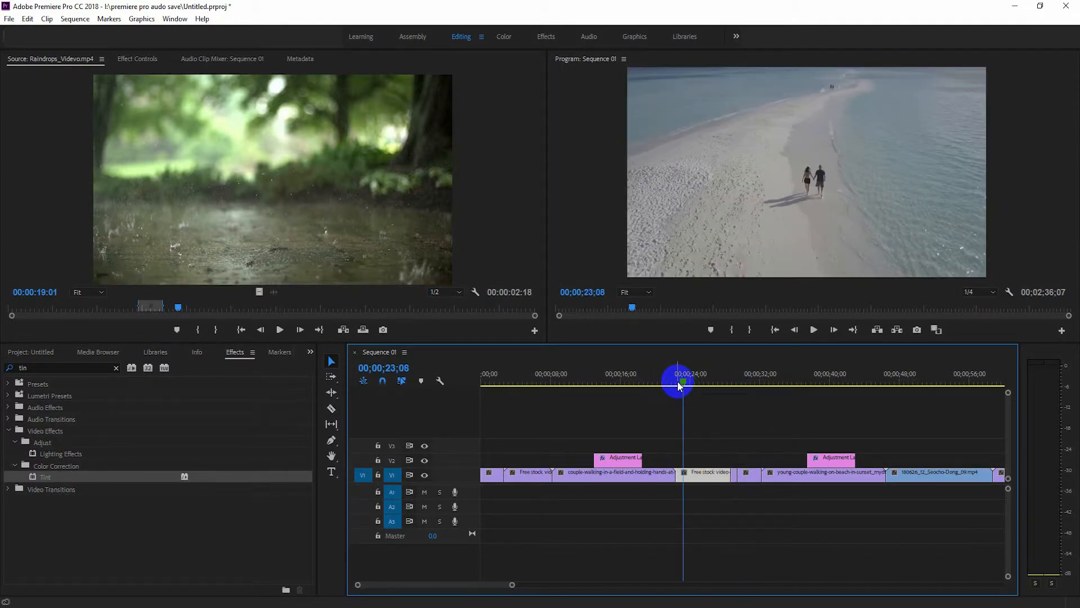
{"action": "left_click", "coordinate": [567, 385]}
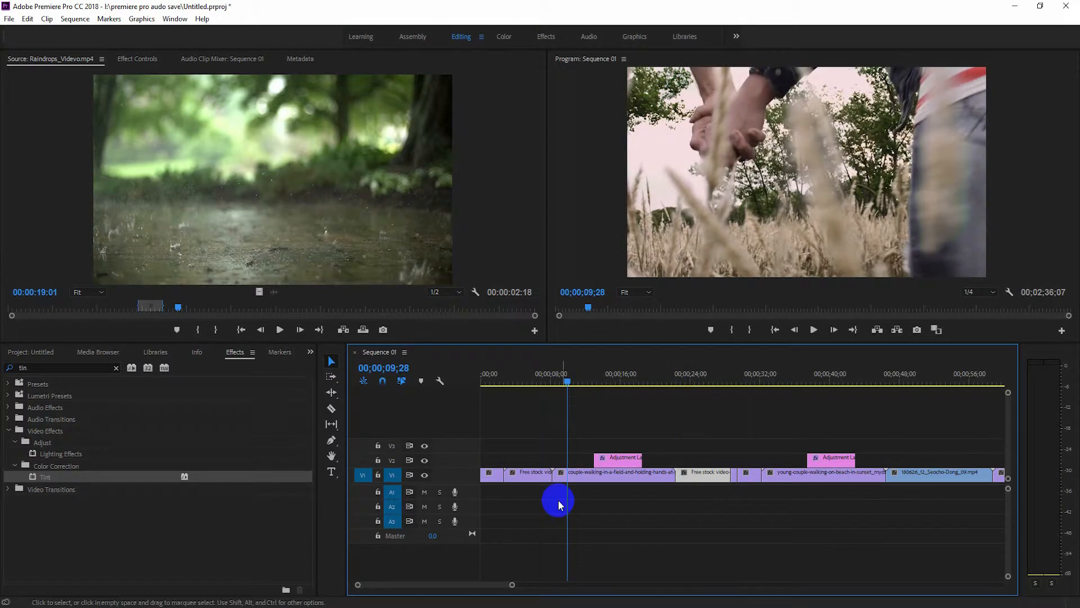
{"action": "left_click", "coordinate": [573, 476]}
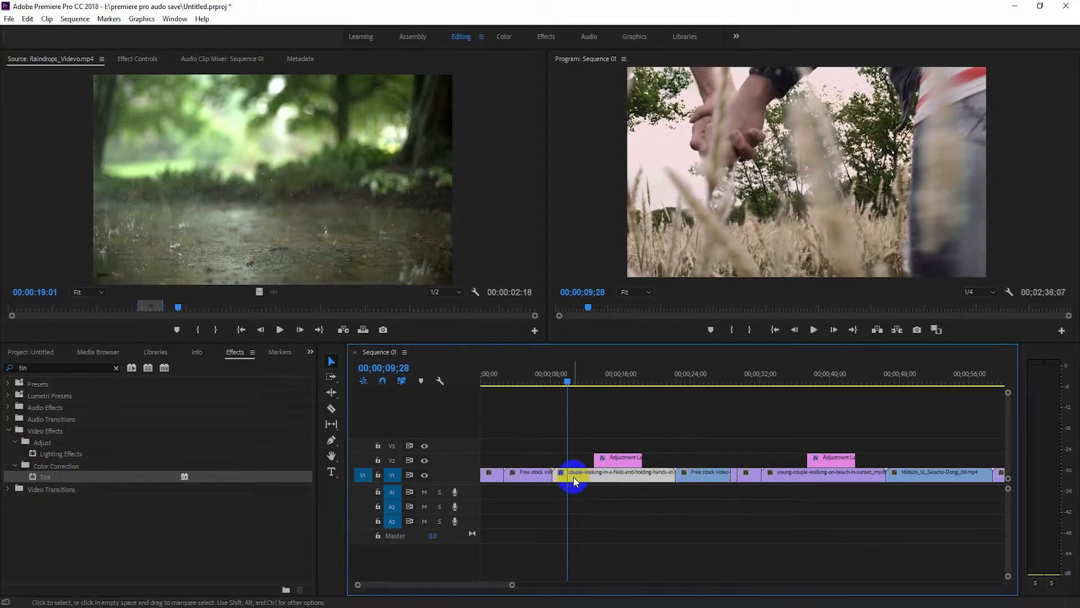
{"action": "left_click", "coordinate": [921, 333]}
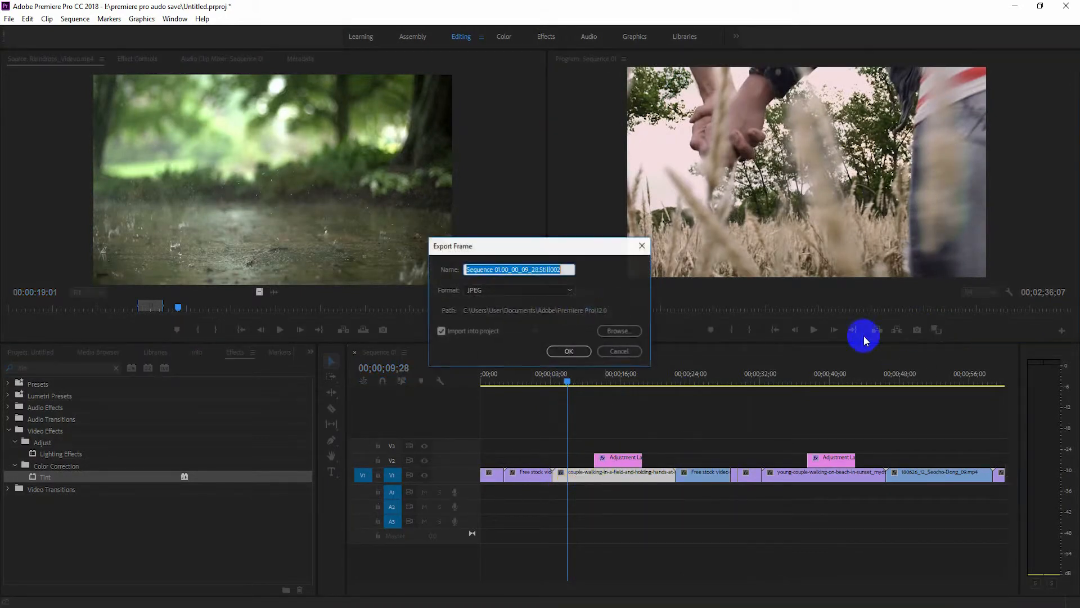
{"action": "left_click", "coordinate": [567, 352]}
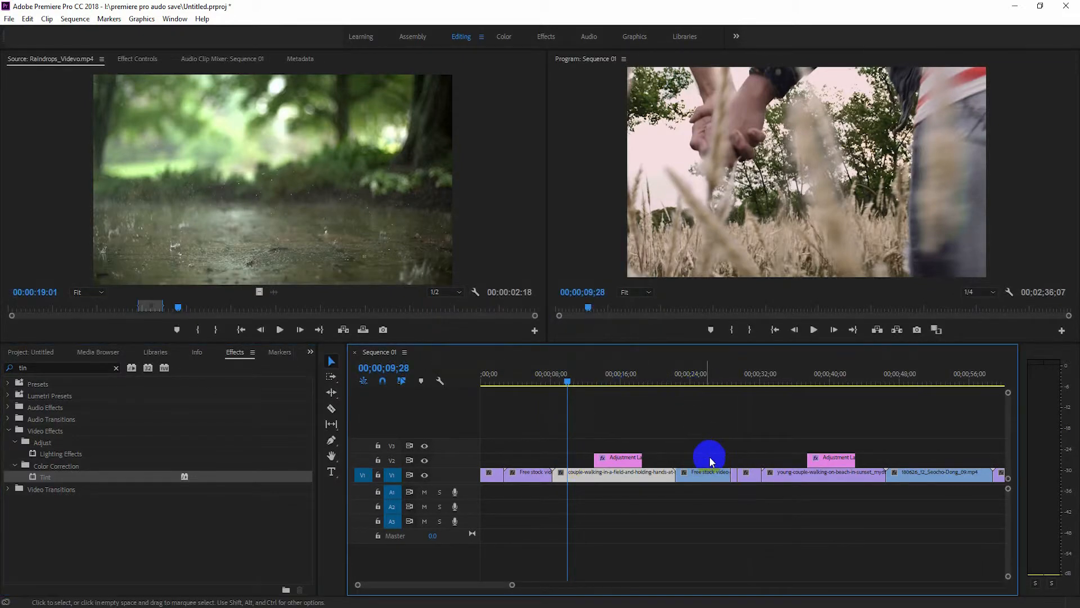
Export the frame of the aerial beach clip at 00;00;24;17 as a still and import it into the project
{"action": "left_click", "coordinate": [695, 382]}
{"action": "left_click", "coordinate": [704, 462]}
{"action": "left_click", "coordinate": [897, 329]}
{"action": "left_click", "coordinate": [916, 330]}
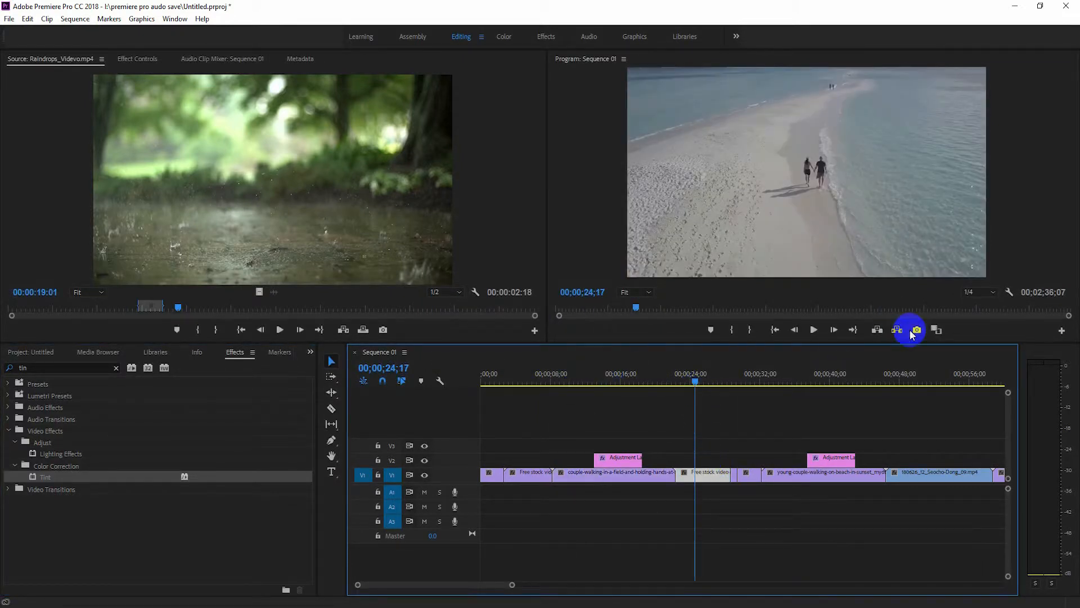
{"action": "left_click", "coordinate": [570, 350]}
Export the frame of the sunset beach clip at 00;00;33;27 as a still and import it into the project
{"action": "left_click", "coordinate": [776, 383]}
{"action": "left_click", "coordinate": [783, 473]}
{"action": "left_click", "coordinate": [916, 330]}
{"action": "left_click", "coordinate": [571, 350]}
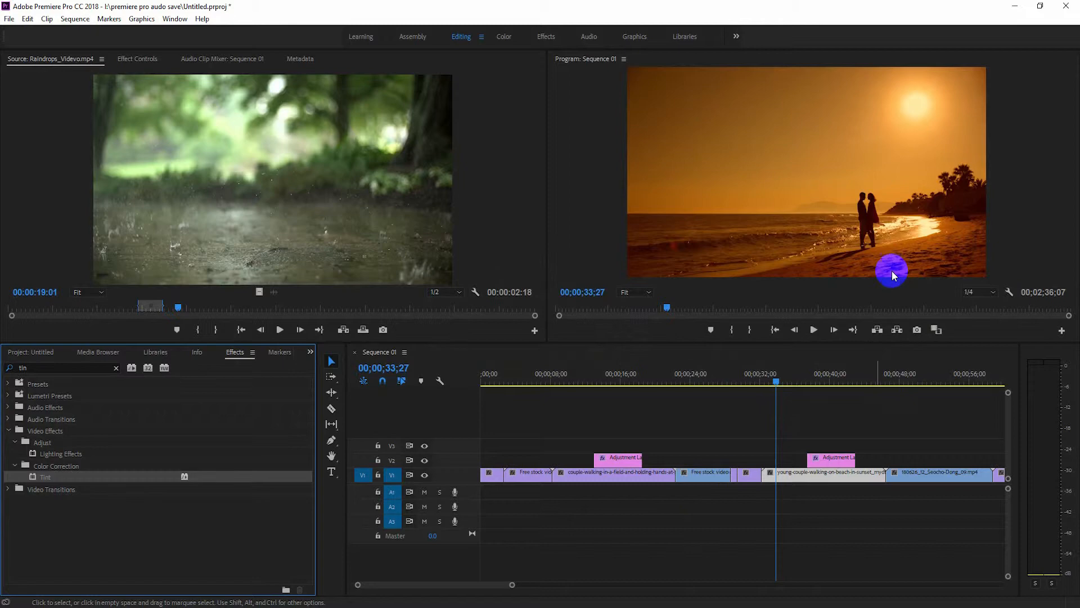
Delete the two adjustment layers on V2 above the field and sunset clips, and hide the V1 track's output
{"action": "left_click", "coordinate": [629, 460]}
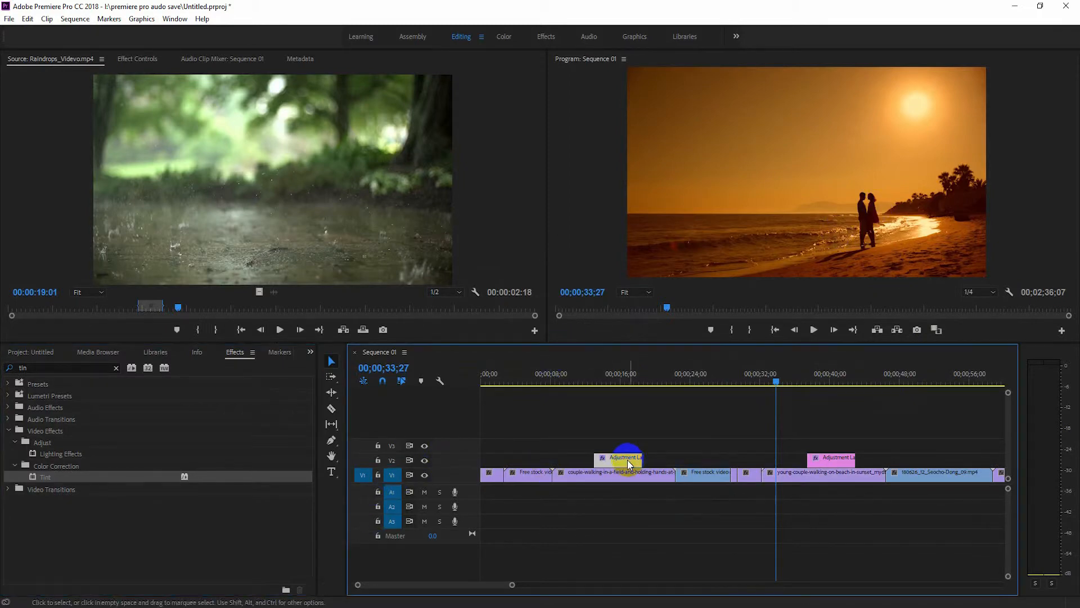
{"action": "key", "text": "Delete"}
{"action": "left_click", "coordinate": [832, 461]}
{"action": "key", "text": "Delete"}
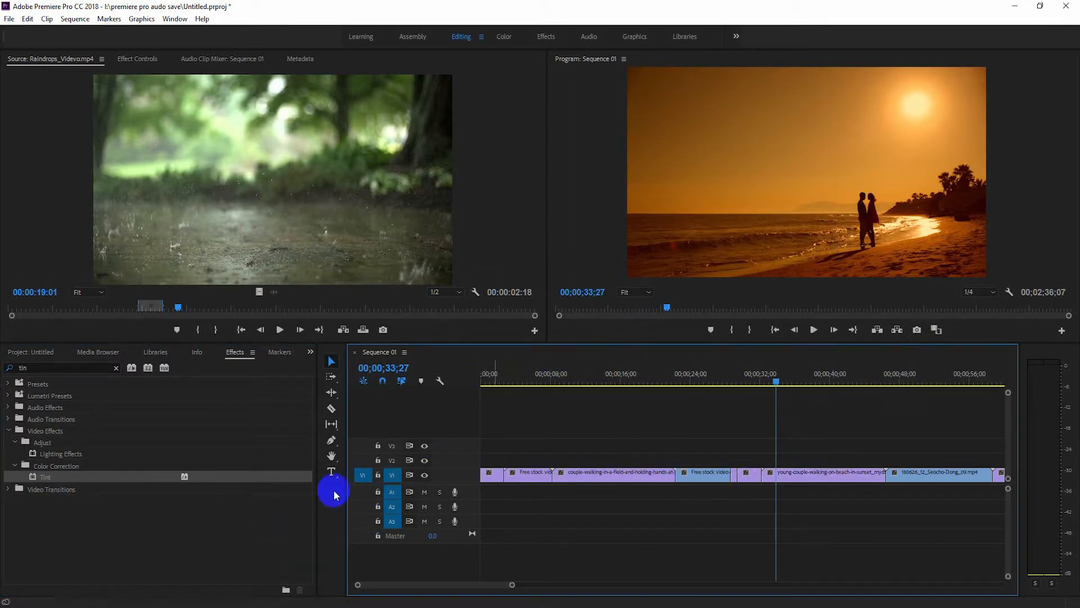
{"action": "left_click", "coordinate": [425, 477]}
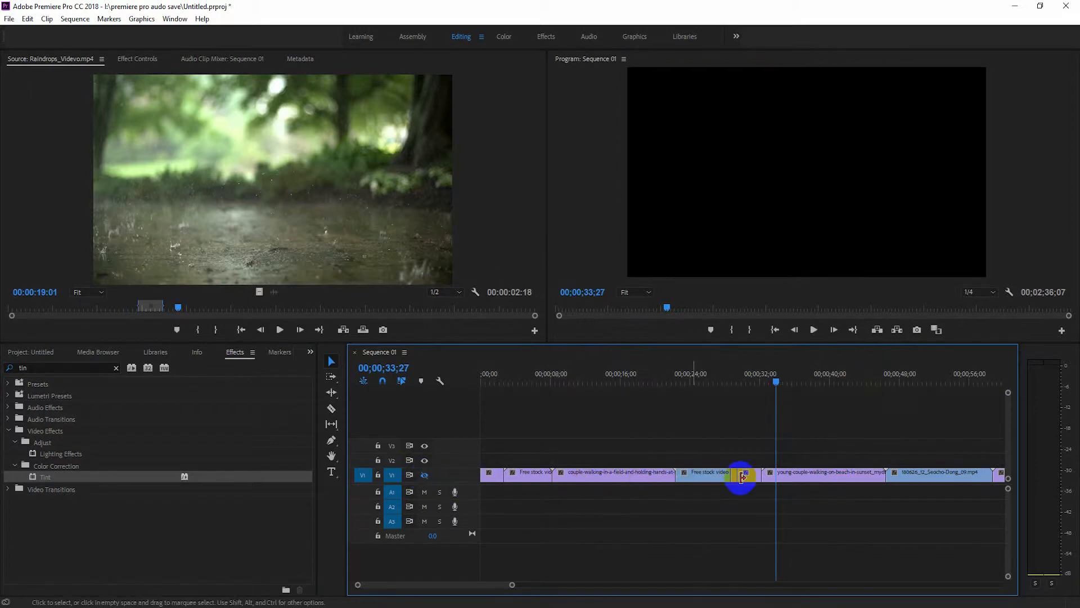
Place the three exported stills from the project one after another on V2, starting at 00;00;11;02
{"action": "left_click", "coordinate": [311, 353]}
{"action": "left_click", "coordinate": [340, 366]}
{"action": "left_click", "coordinate": [95, 433]}
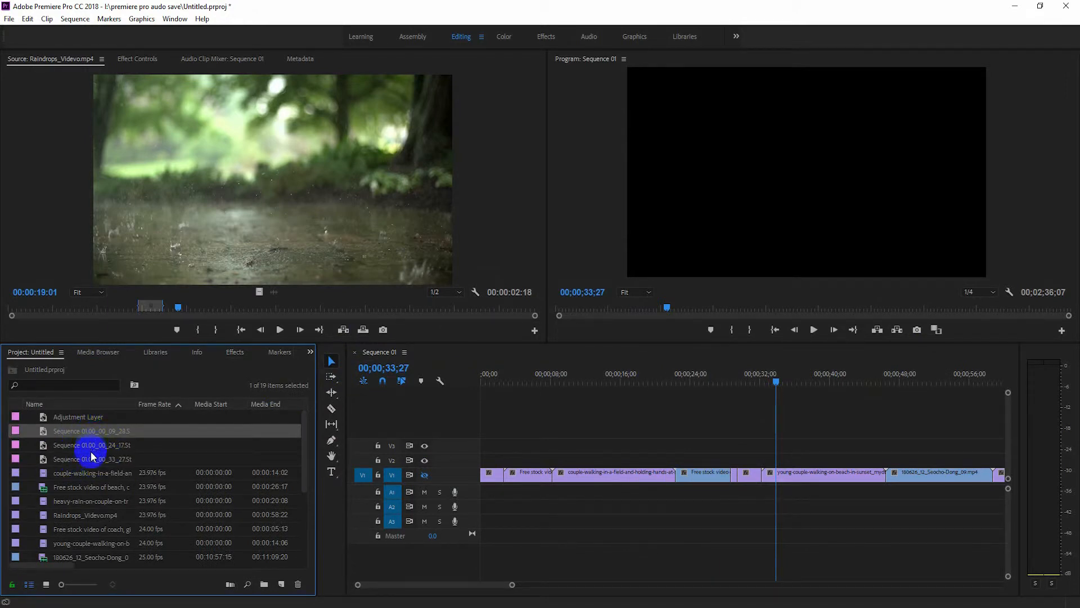
{"action": "left_click", "coordinate": [90, 459], "text": "ctrl"}
{"action": "left_click", "coordinate": [90, 449], "text": "ctrl"}
{"action": "left_click_drag", "start_coordinate": [58, 432], "coordinate": [642, 457]}
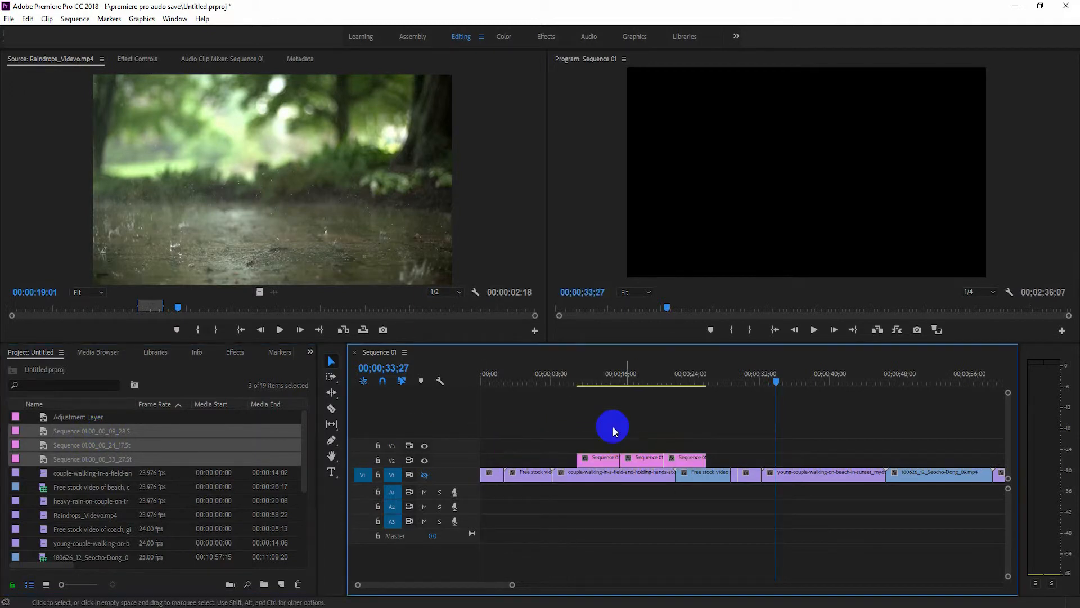
Enable Scale keyframing for the first still on V2, setting a keyframe at 00;00;11;07
{"action": "left_click", "coordinate": [568, 383]}
{"action": "mouse_move", "coordinate": [569, 385]}
{"action": "left_mouse_down"}
{"action": "mouse_move", "coordinate": [683, 394]}
{"action": "mouse_move", "coordinate": [580, 397]}
{"action": "left_mouse_up"}
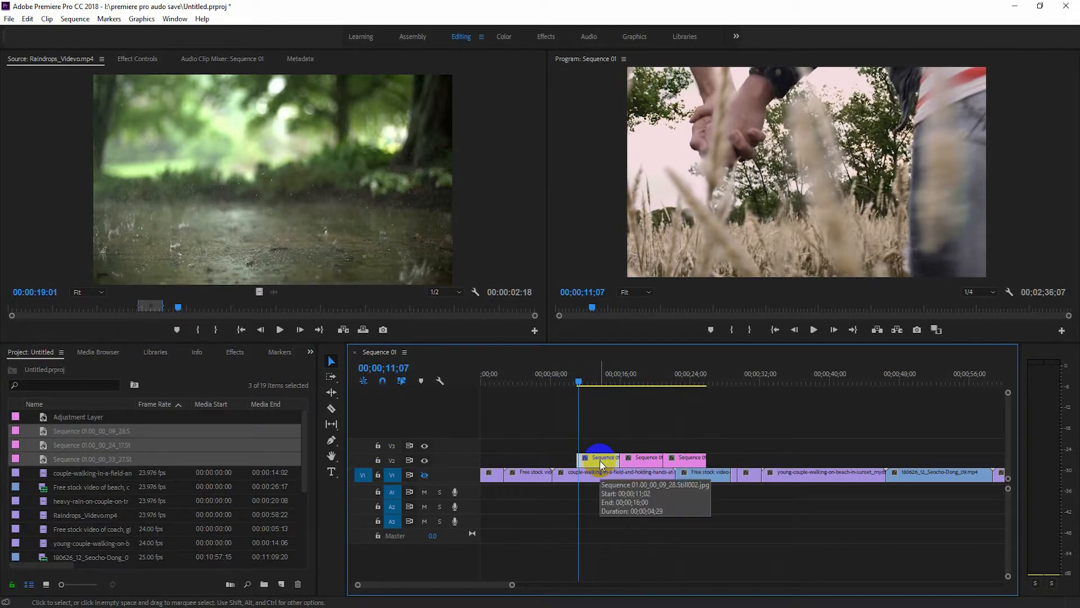
{"action": "left_click", "coordinate": [649, 461]}
{"action": "left_click", "coordinate": [701, 472]}
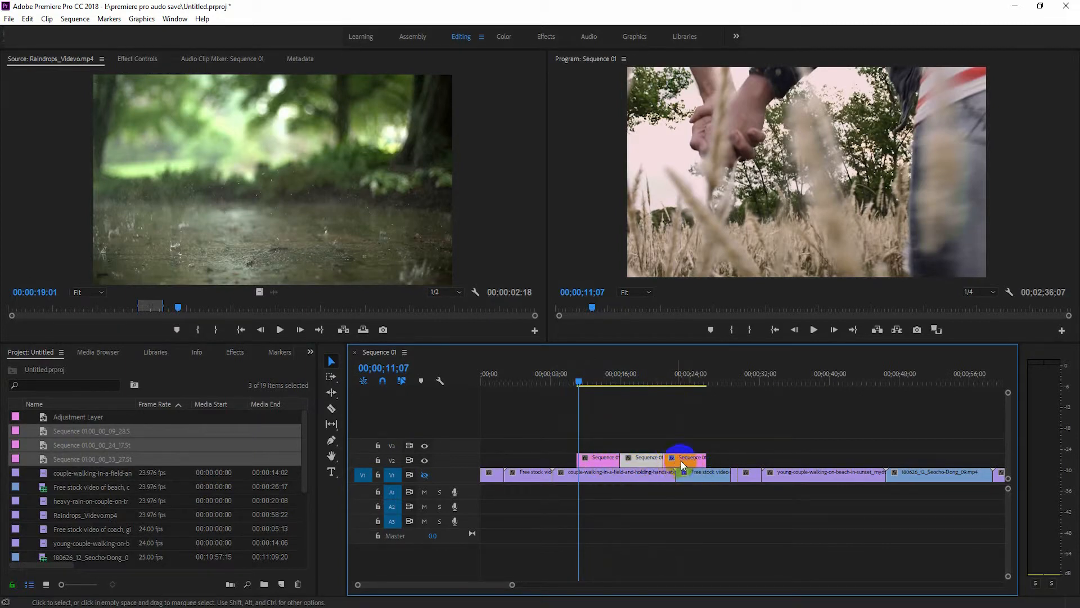
{"action": "left_click", "coordinate": [652, 462]}
{"action": "left_click", "coordinate": [605, 463]}
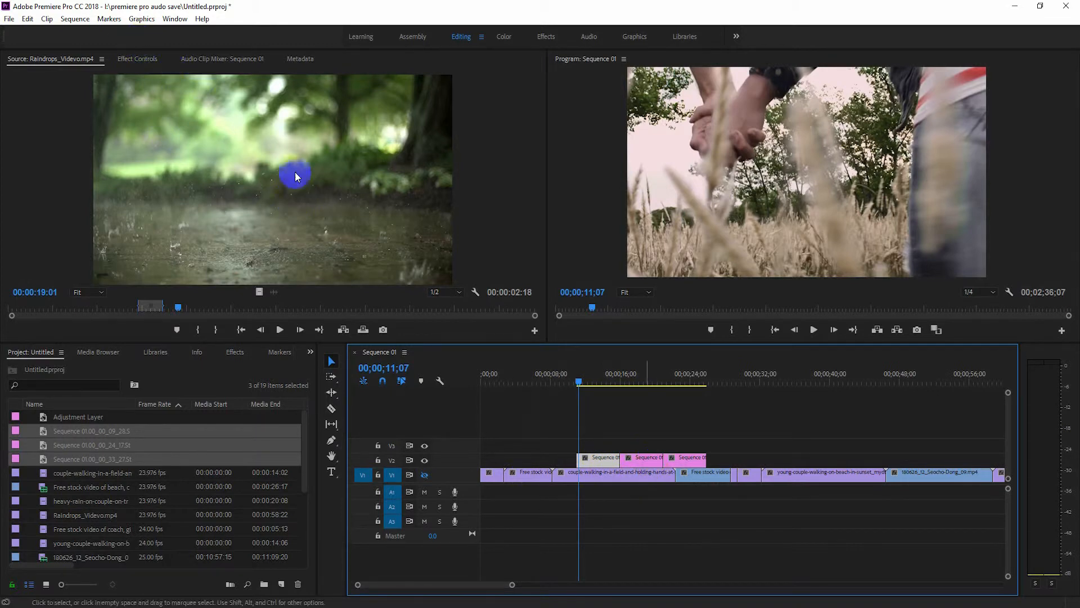
{"action": "left_click", "coordinate": [121, 63]}
{"action": "left_click", "coordinate": [8, 106]}
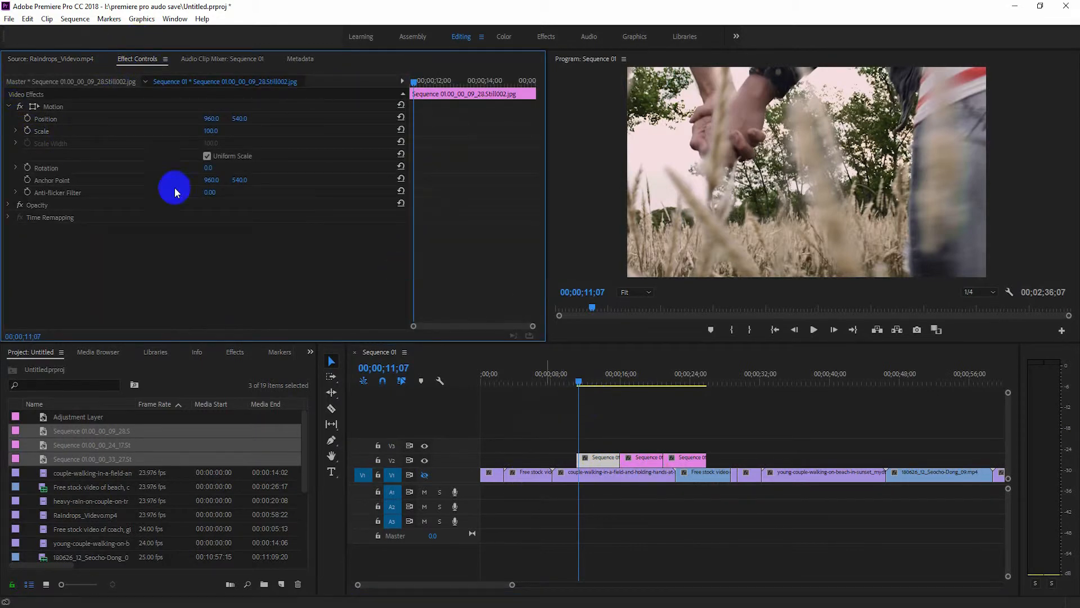
{"action": "left_click", "coordinate": [26, 132]}
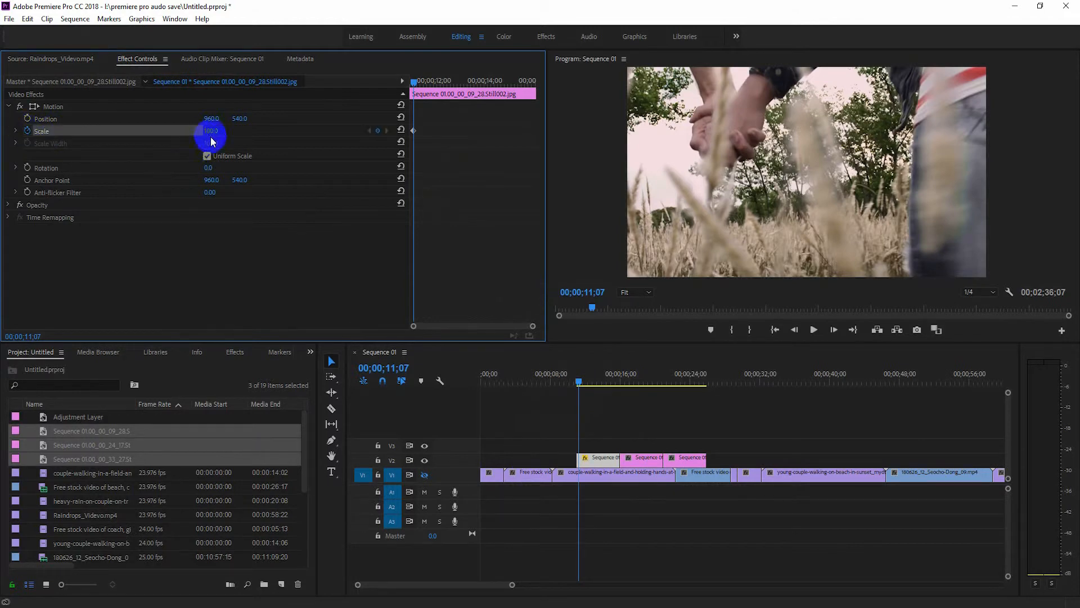
Add a Scale keyframe of 140 to the first still at 00;00;15;14
{"action": "left_click_drag", "start_coordinate": [579, 382], "coordinate": [618, 389]}
{"action": "left_click", "coordinate": [211, 131]}
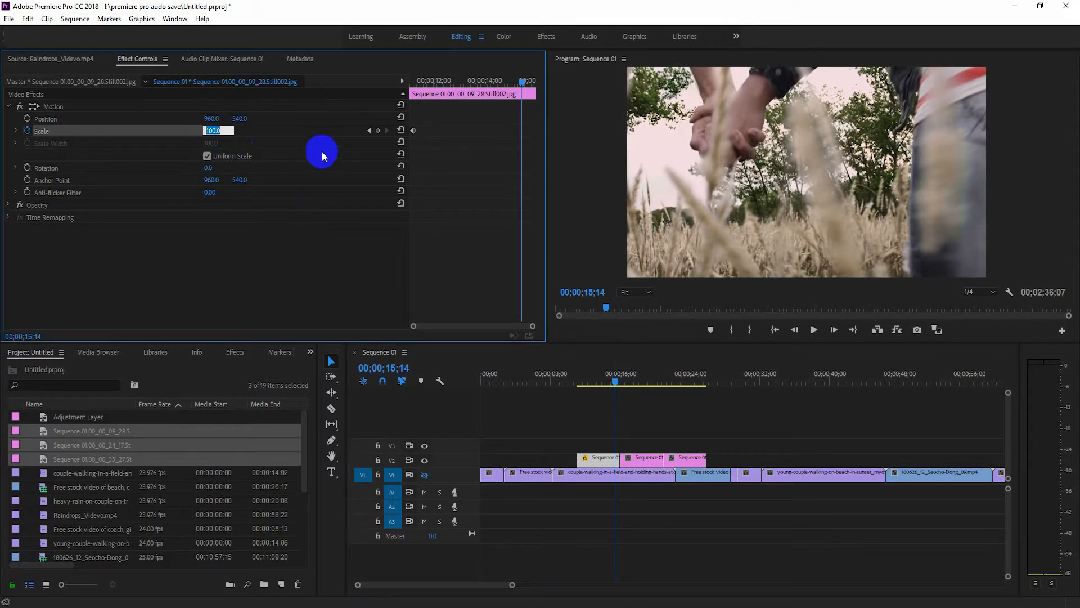
{"action": "type", "text": "140"}
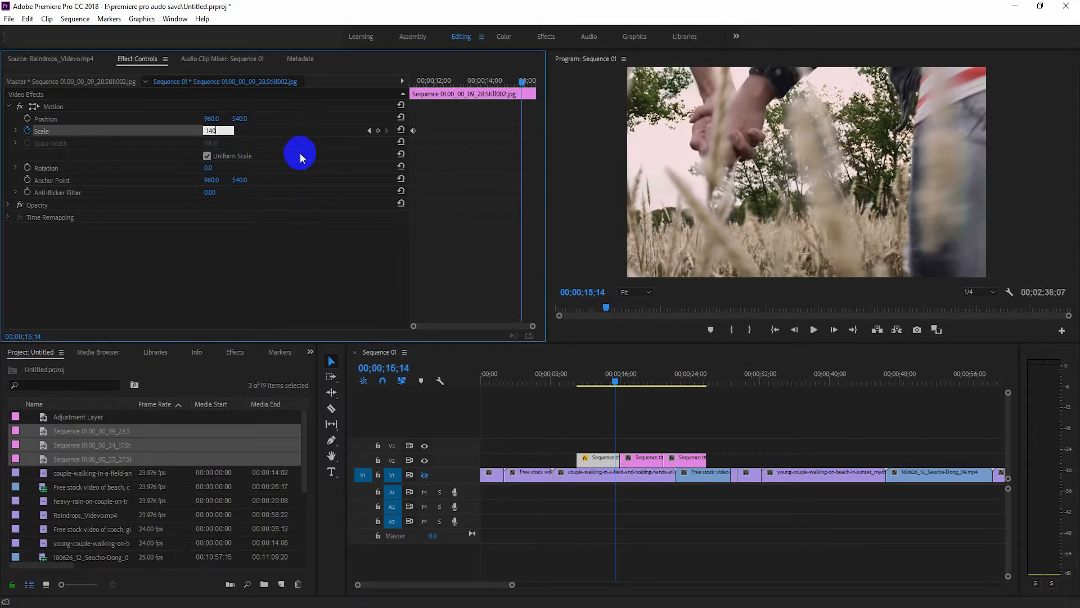
{"action": "key", "text": "Return"}
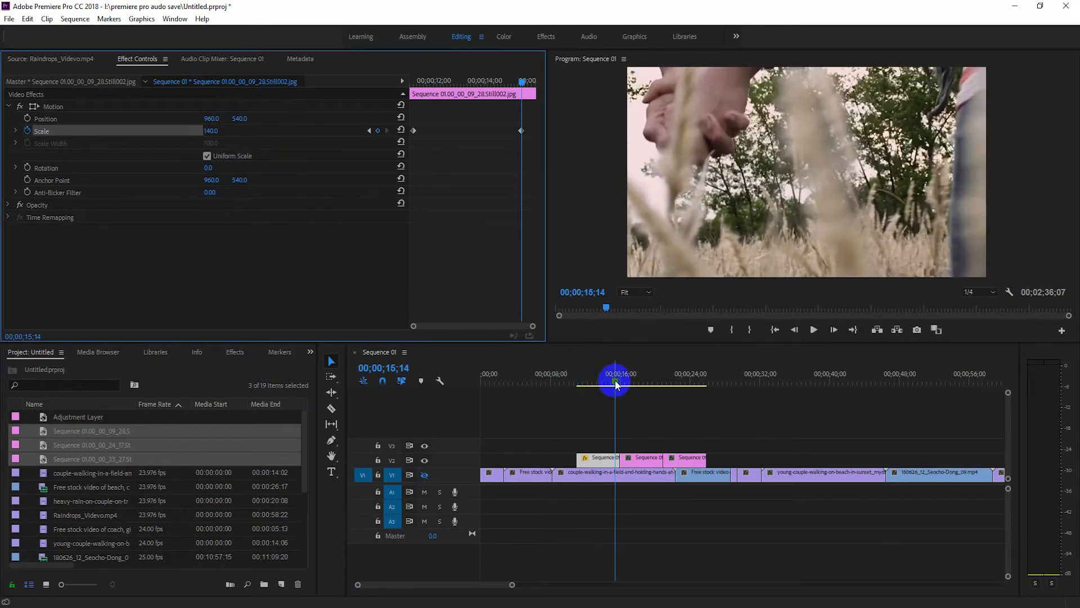
Play back the zoom animation on the first still and scrub through it
{"action": "left_click_drag", "start_coordinate": [617, 378], "coordinate": [584, 388]}
{"action": "key", "text": "space"}
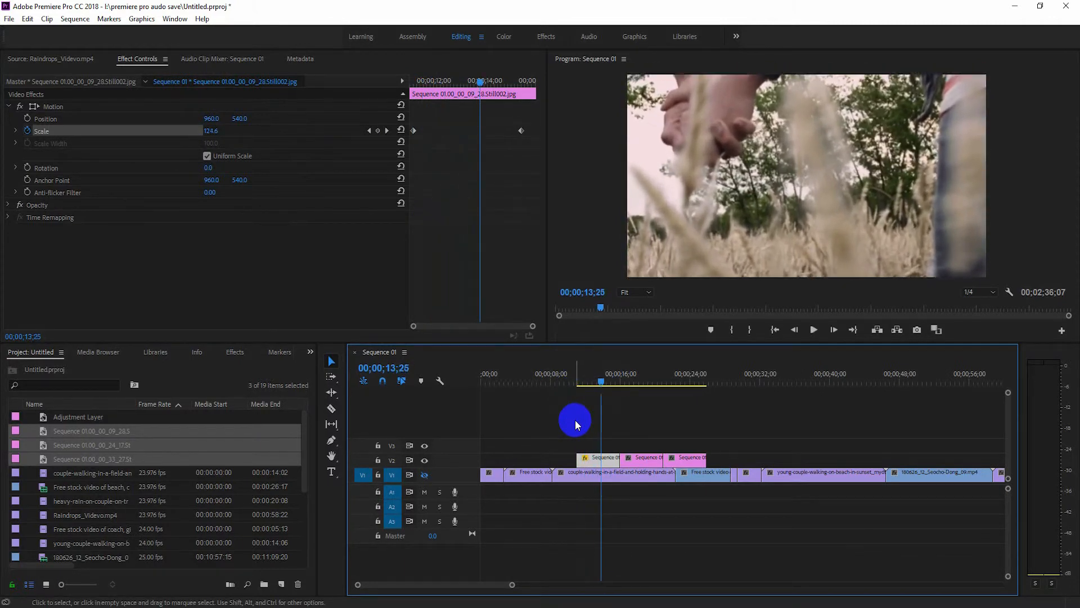
{"action": "key", "text": "space"}
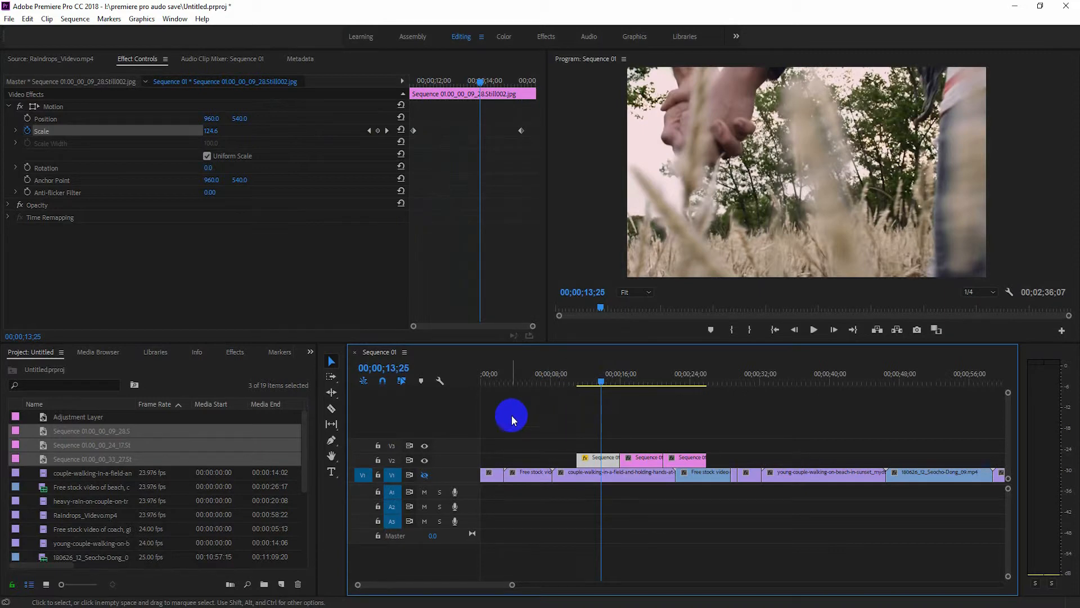
{"action": "mouse_move", "coordinate": [601, 389]}
{"action": "left_mouse_down"}
{"action": "mouse_move", "coordinate": [581, 386]}
{"action": "mouse_move", "coordinate": [598, 387]}
{"action": "left_mouse_up"}
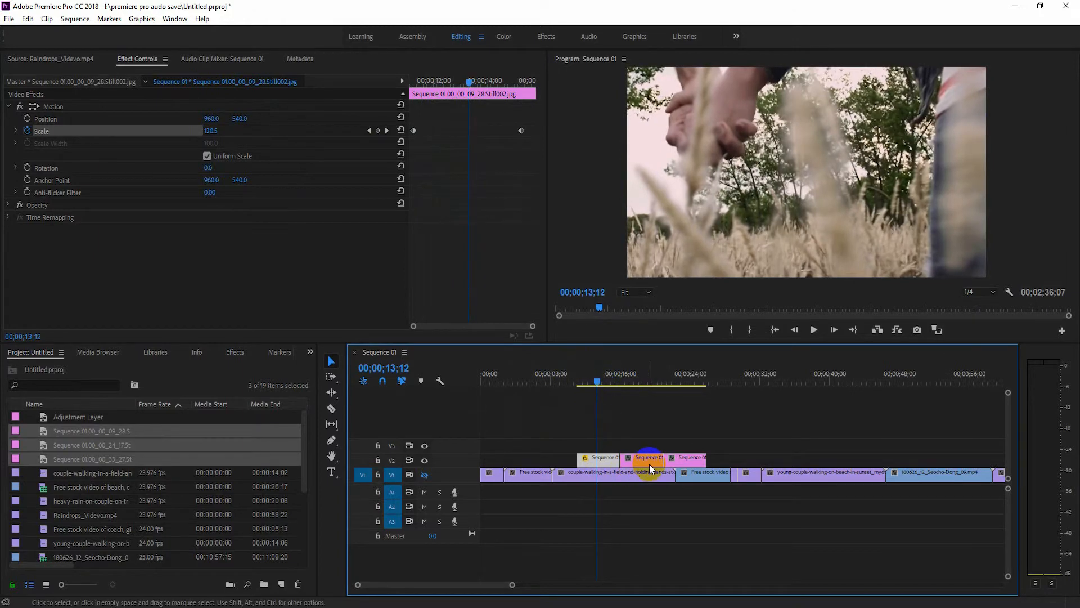
Enable Rotation keyframing for the first still on V2, setting a keyframe at 00;00;11;07
{"action": "left_click", "coordinate": [693, 465]}
{"action": "left_click_drag", "start_coordinate": [596, 381], "coordinate": [577, 381]}
{"action": "left_click", "coordinate": [387, 130]}
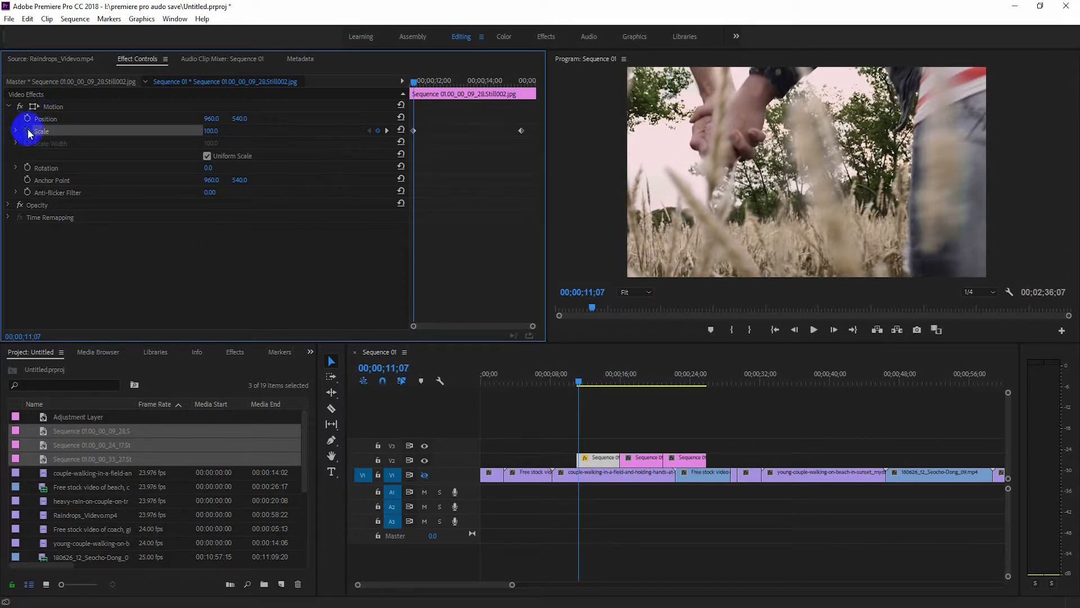
{"action": "left_click", "coordinate": [27, 167]}
Add a Rotation keyframe of 15° to the first still at 00;00;15;14
{"action": "left_click", "coordinate": [386, 130]}
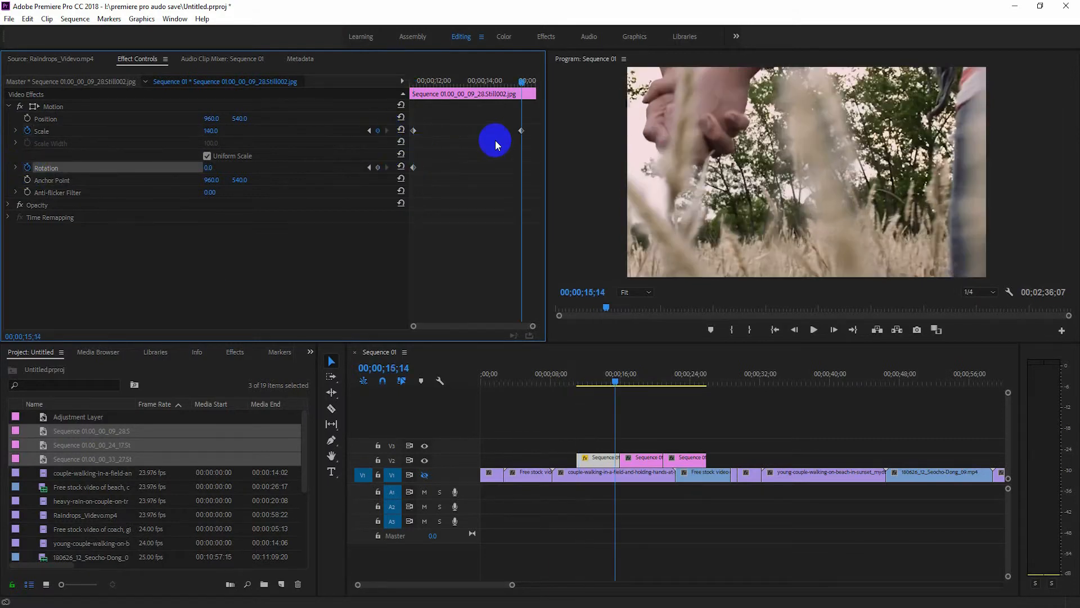
{"action": "left_click", "coordinate": [209, 168]}
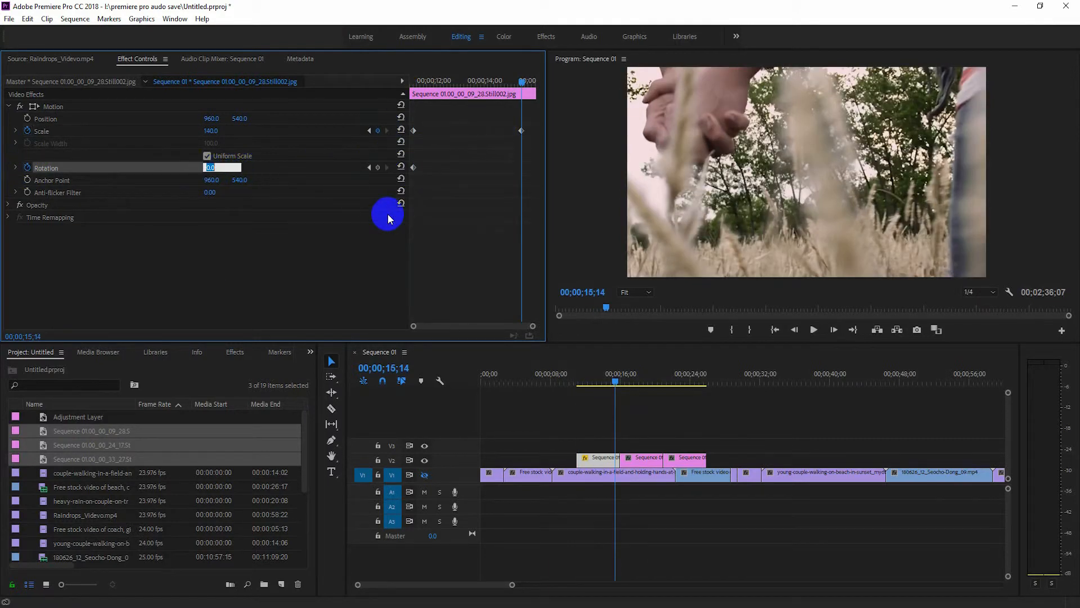
{"action": "type", "text": "15"}
{"action": "key", "text": "Return"}
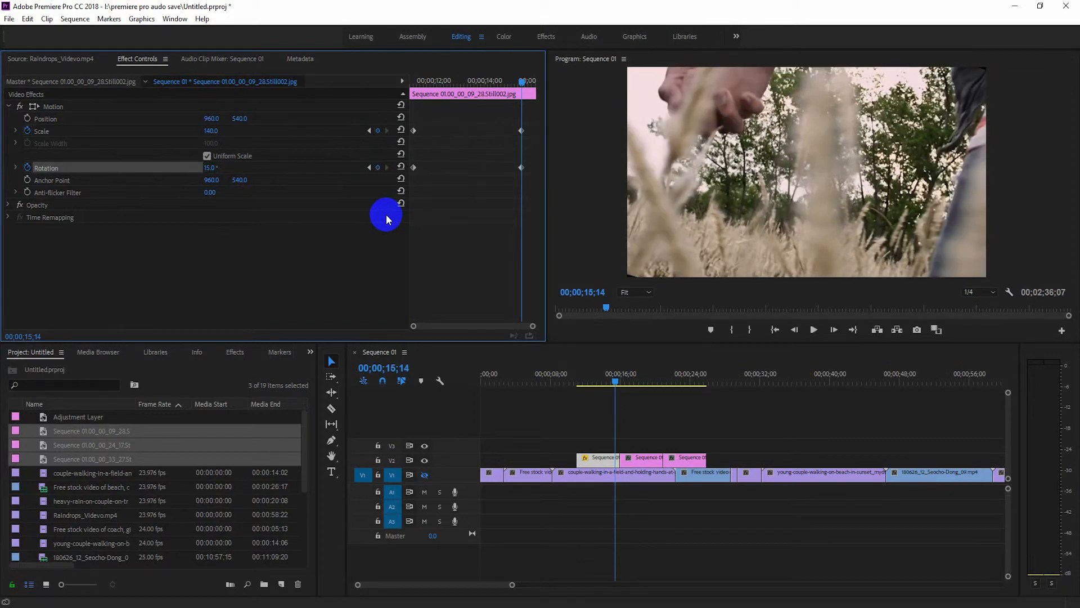
Play back the first still's combined zoom and rotation animation from near its start
{"action": "left_click_drag", "start_coordinate": [618, 381], "coordinate": [579, 386]}
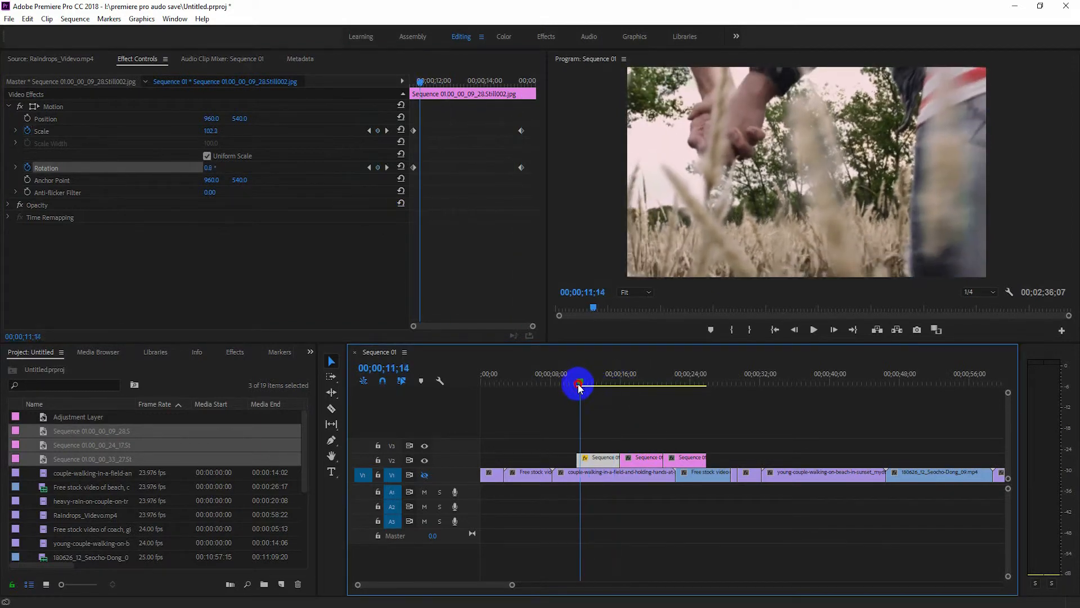
{"action": "key", "text": "space"}
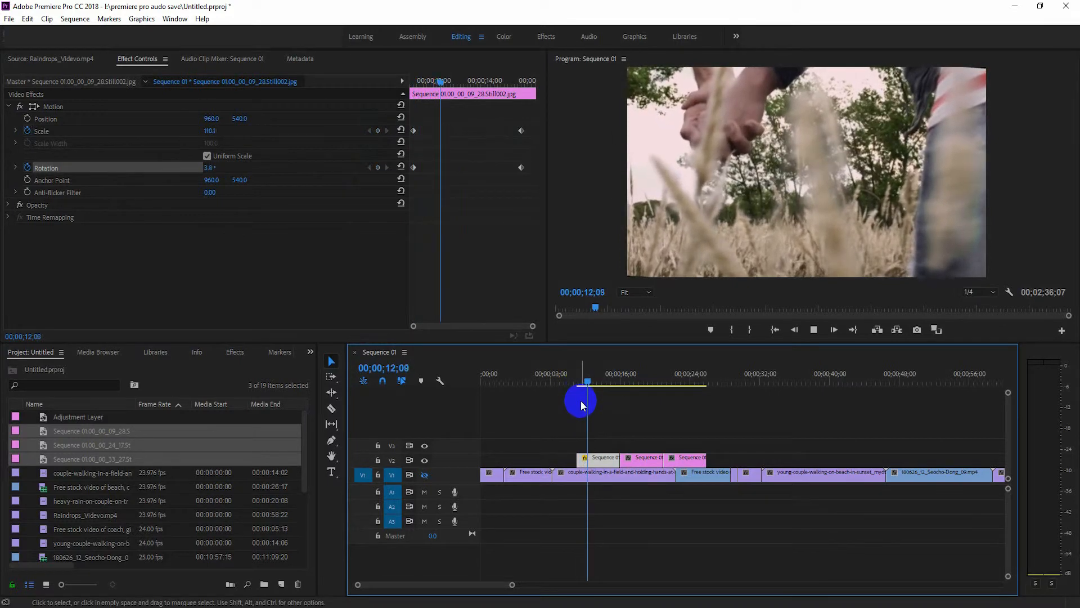
{"action": "key", "text": "space"}
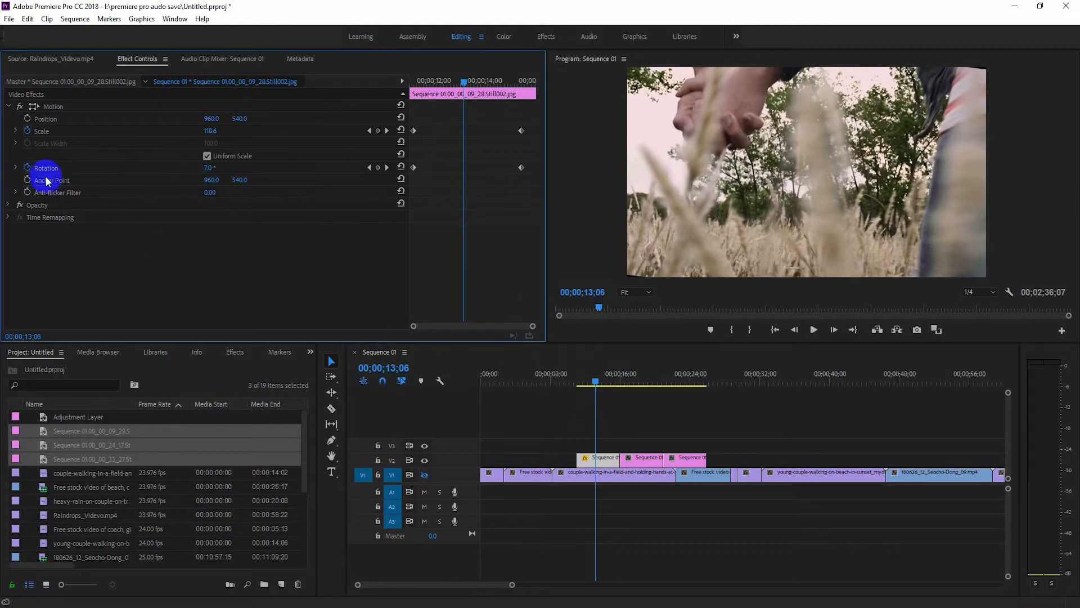
Save the first still's Motion and Opacity effects together as a Scale-type preset named zoom
{"action": "left_click", "coordinate": [10, 106]}
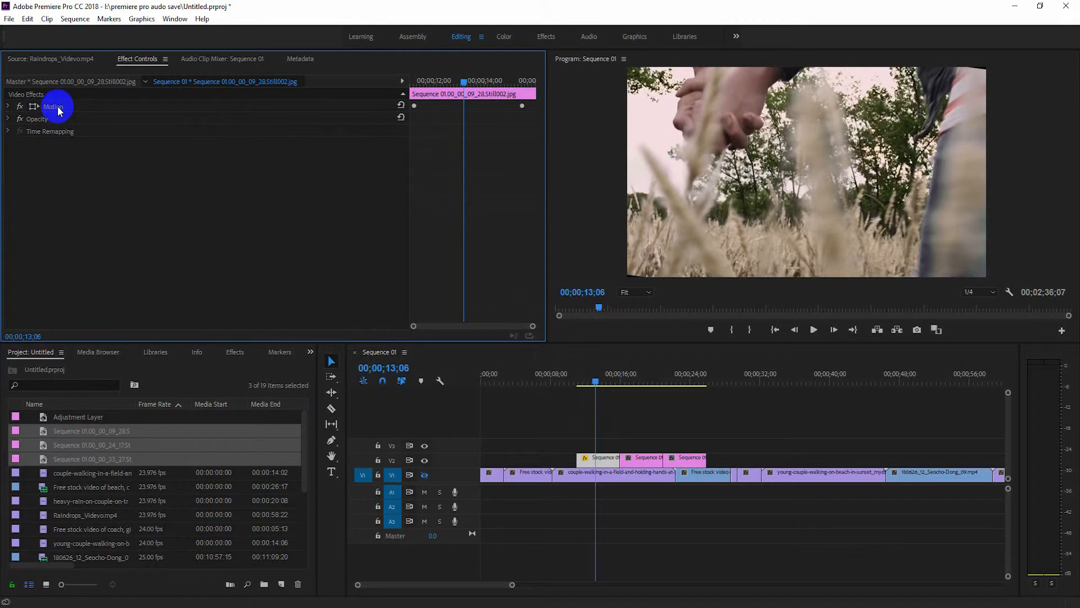
{"action": "left_click", "coordinate": [57, 107]}
{"action": "left_click", "coordinate": [39, 120], "text": "ctrl"}
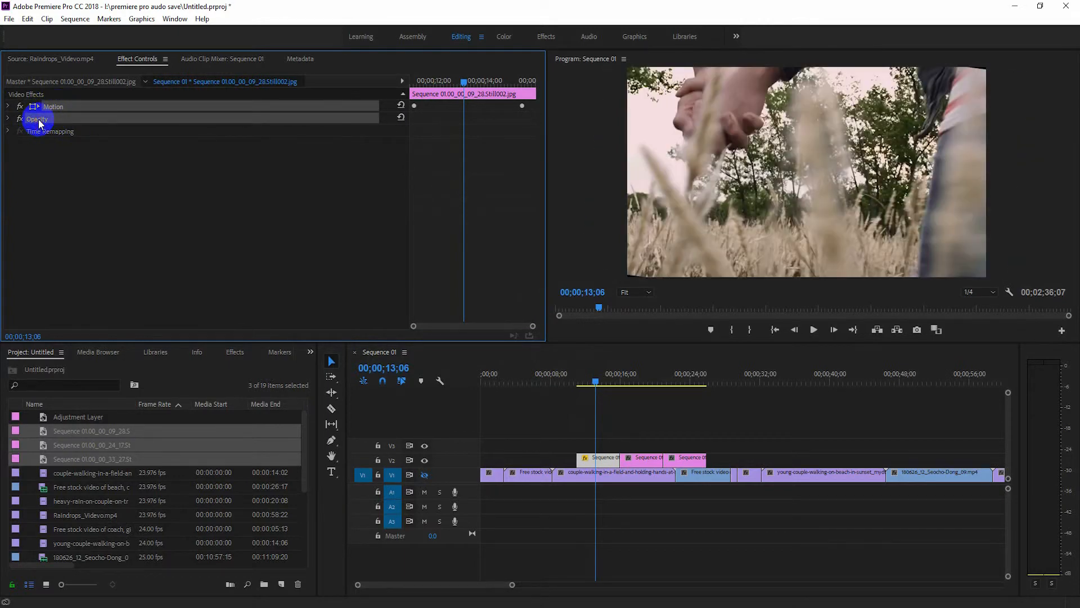
{"action": "right_click", "coordinate": [39, 121]}
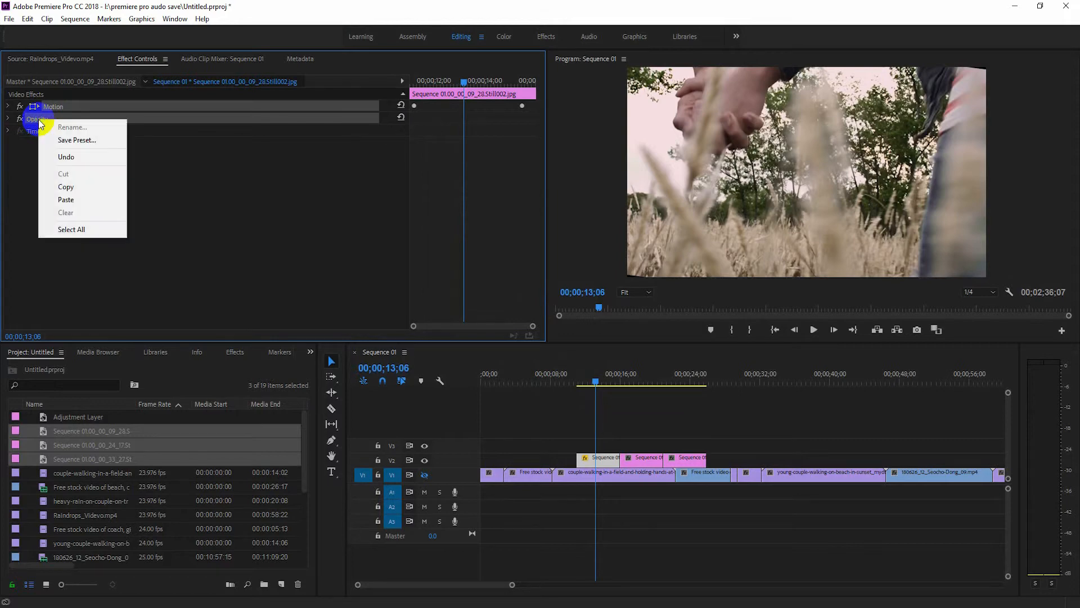
{"action": "left_click", "coordinate": [89, 140]}
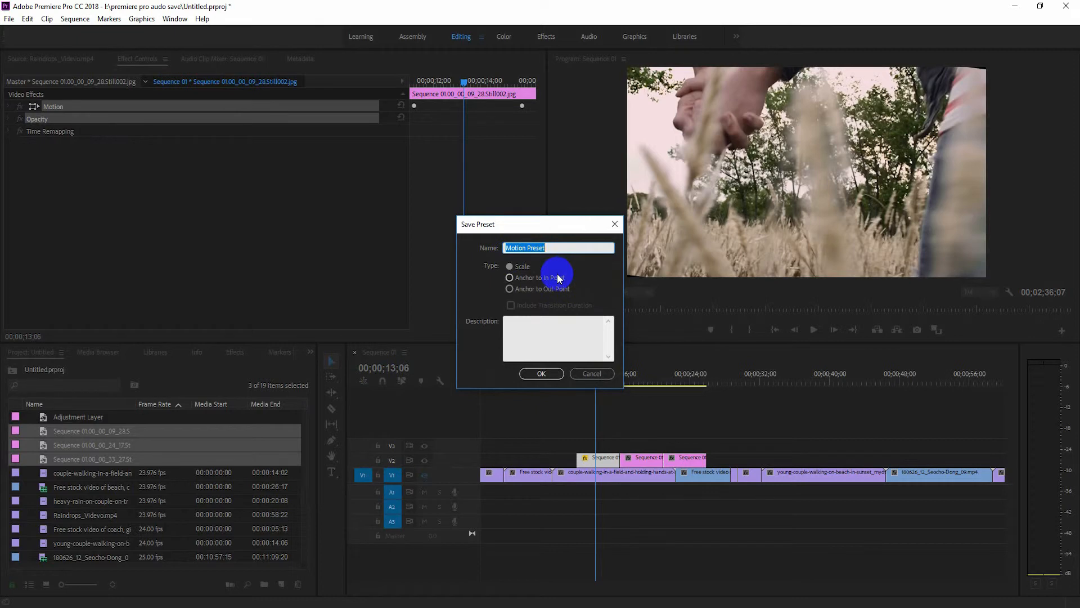
{"action": "type", "text": "zoom"}
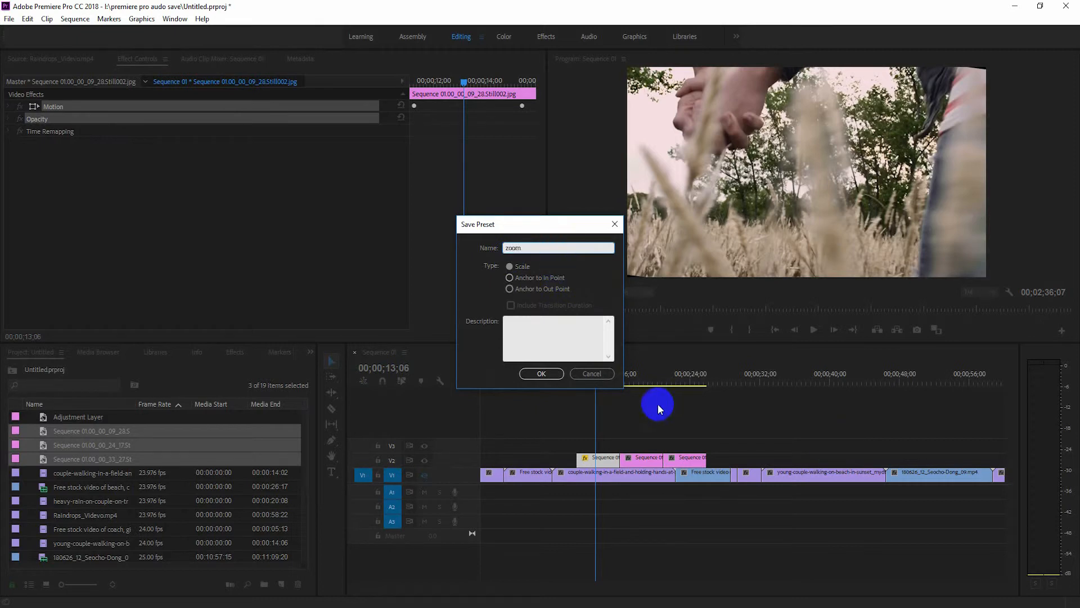
{"action": "left_click", "coordinate": [546, 374]}
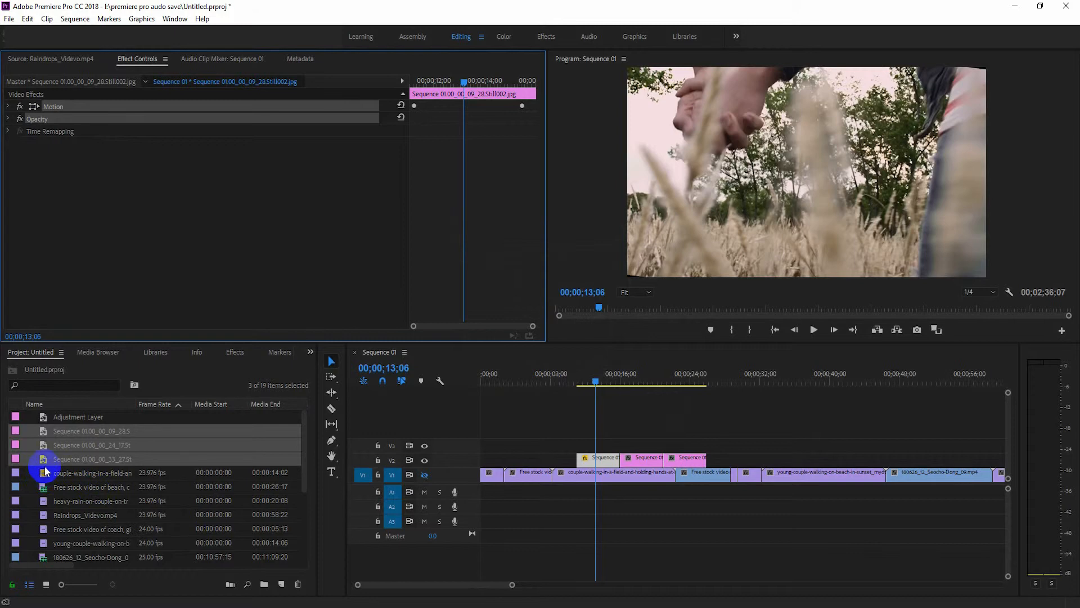
Clear the effects search and apply the saved zoom preset from the Presets folder to the second still on V2
{"action": "left_click", "coordinate": [234, 353]}
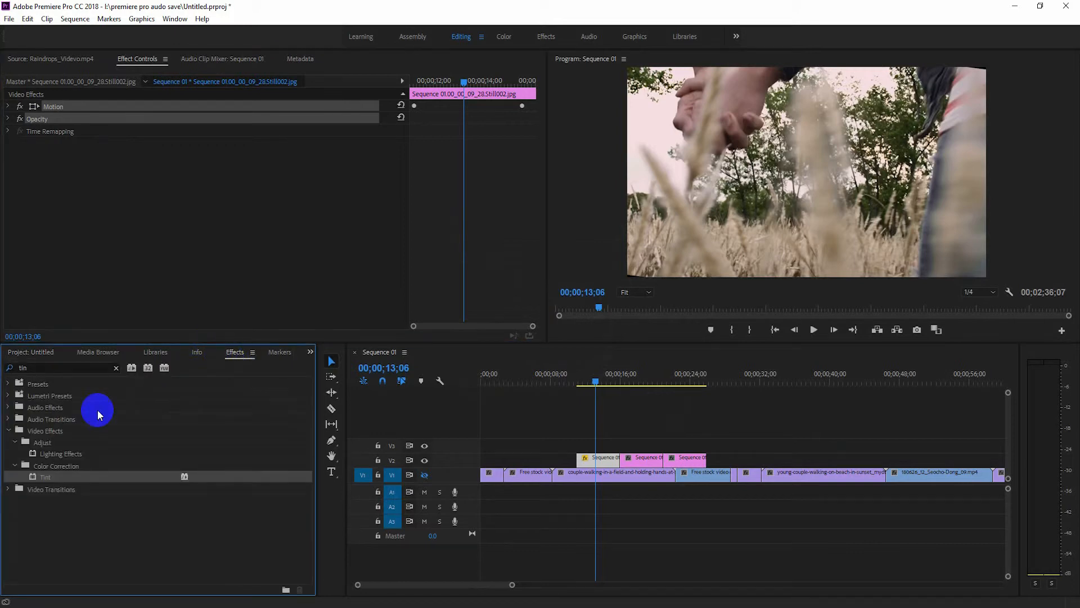
{"action": "left_click", "coordinate": [116, 367]}
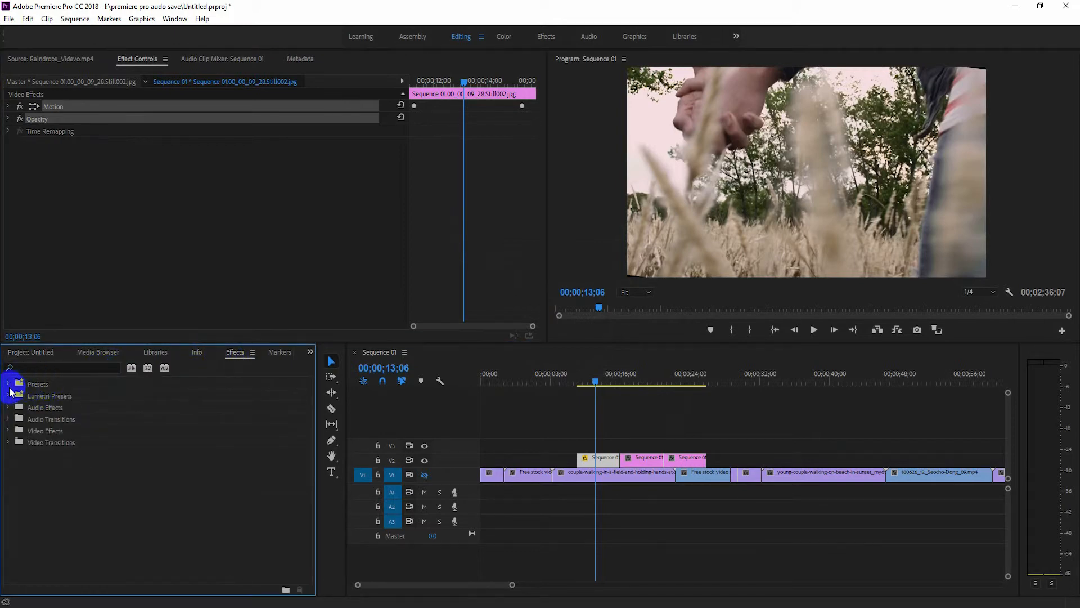
{"action": "left_click", "coordinate": [10, 384]}
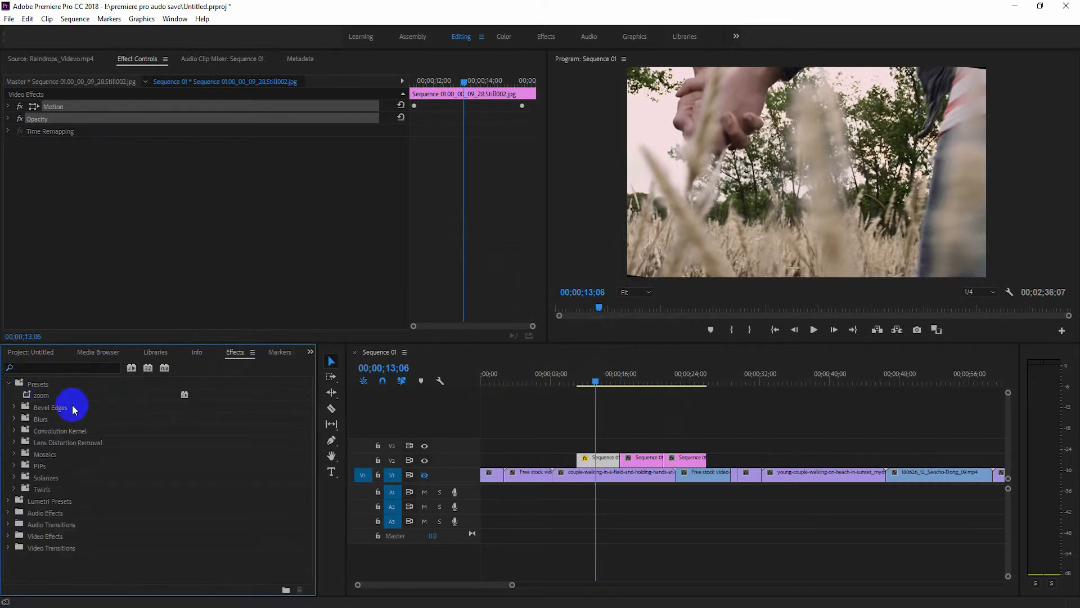
{"action": "left_click", "coordinate": [44, 397]}
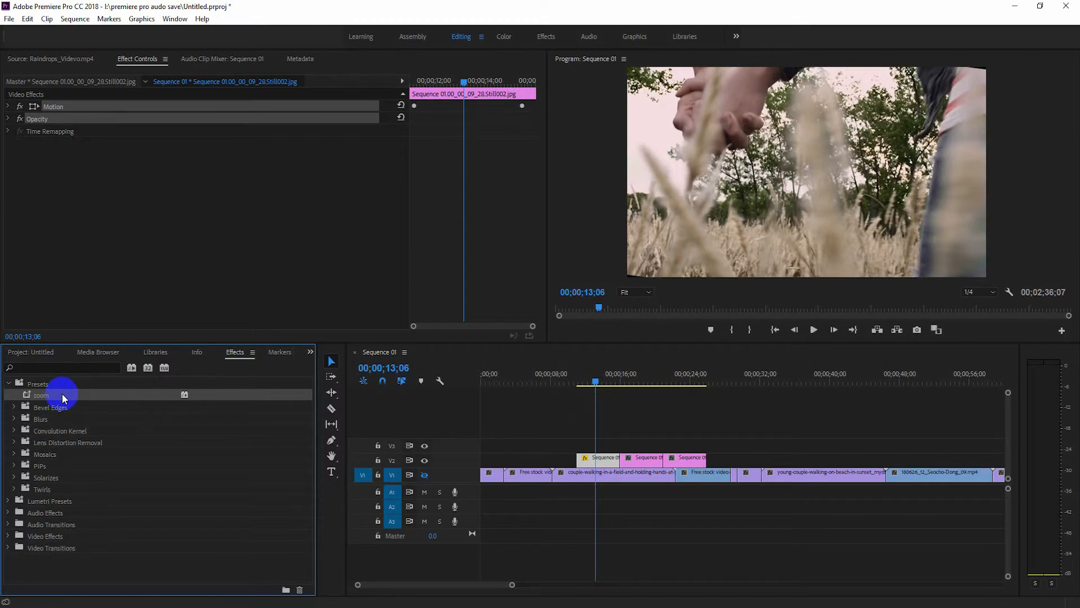
{"action": "left_click", "coordinate": [604, 462]}
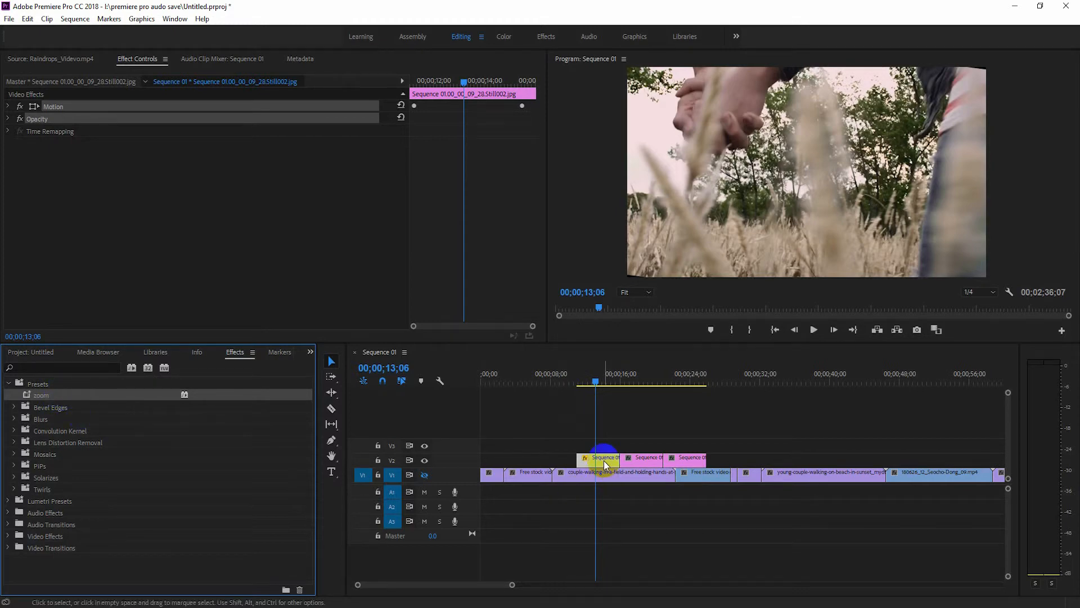
{"action": "left_click", "coordinate": [603, 461]}
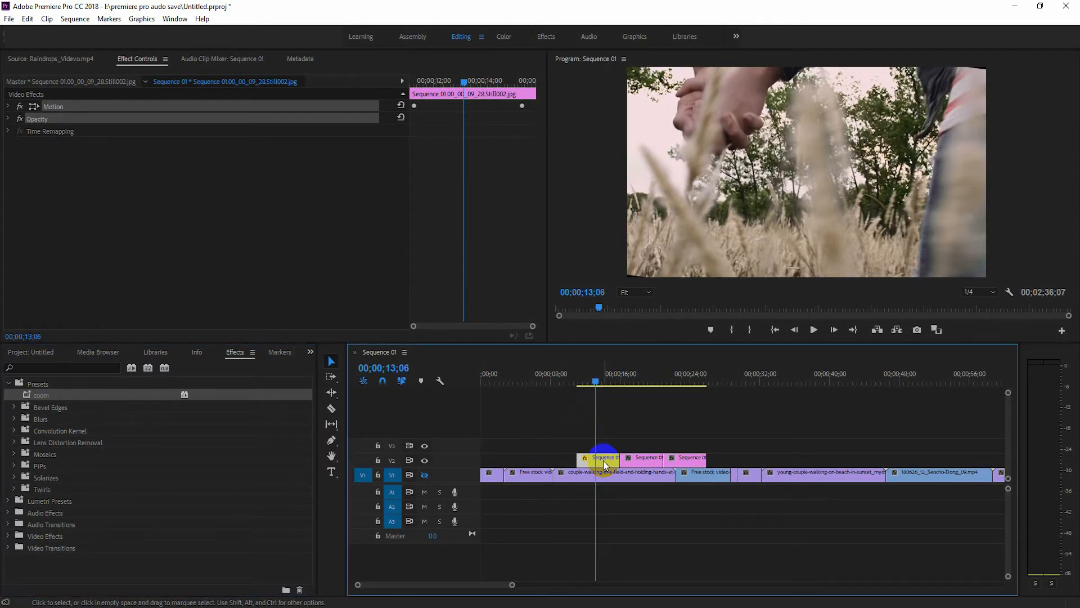
{"action": "left_click_drag", "start_coordinate": [594, 380], "coordinate": [638, 386]}
{"action": "left_click", "coordinate": [646, 458]}
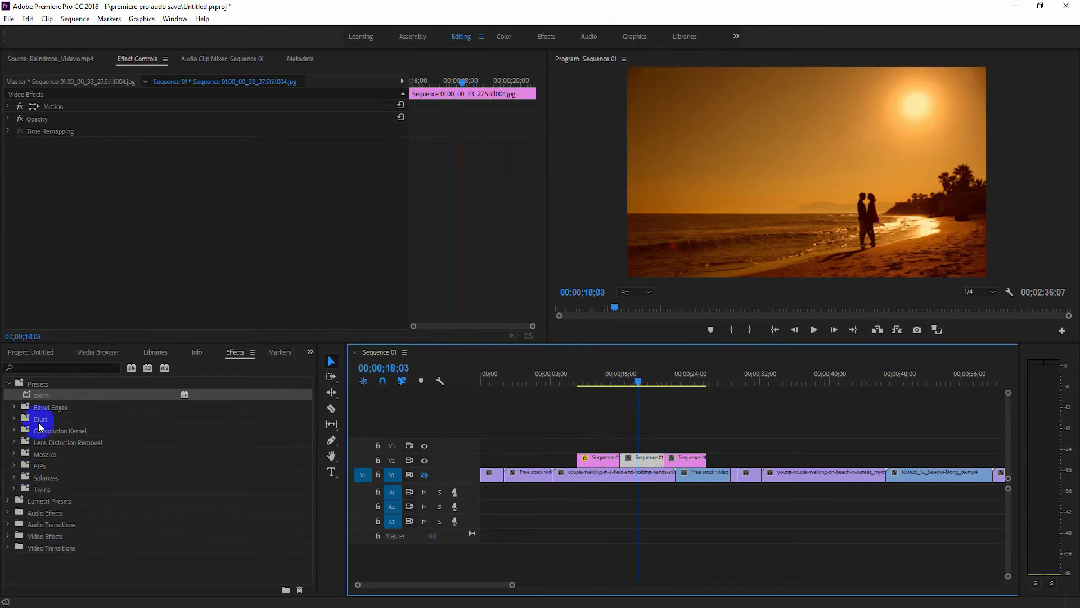
{"action": "left_click_drag", "start_coordinate": [40, 394], "coordinate": [639, 461]}
Play back the second still on V2 from near its start to check the preset animation
{"action": "left_click_drag", "start_coordinate": [639, 379], "coordinate": [623, 378]}
{"action": "left_click", "coordinate": [814, 330]}
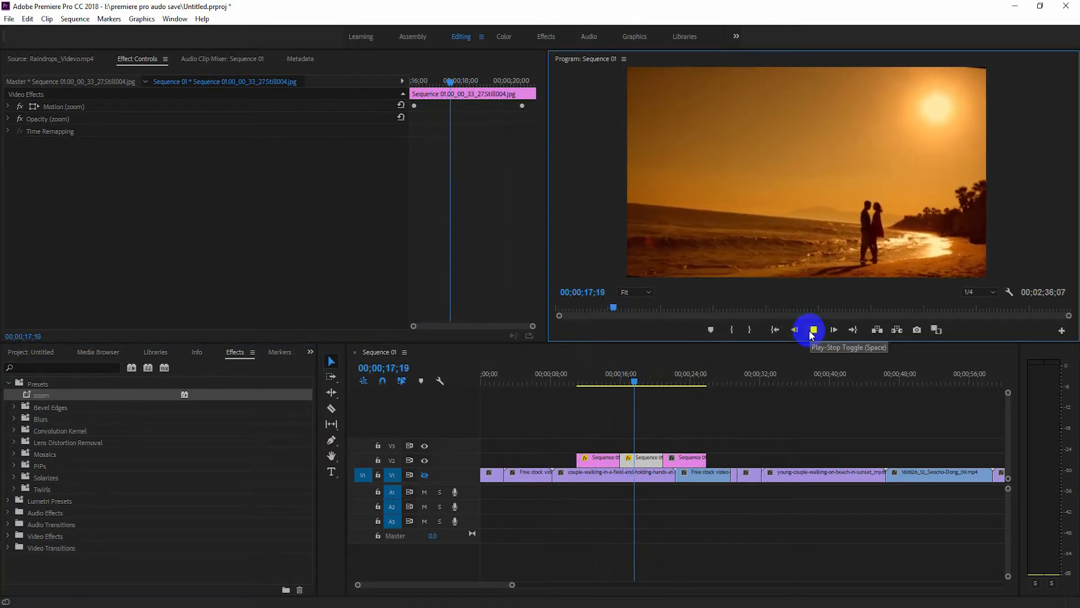
{"action": "left_click", "coordinate": [812, 331]}
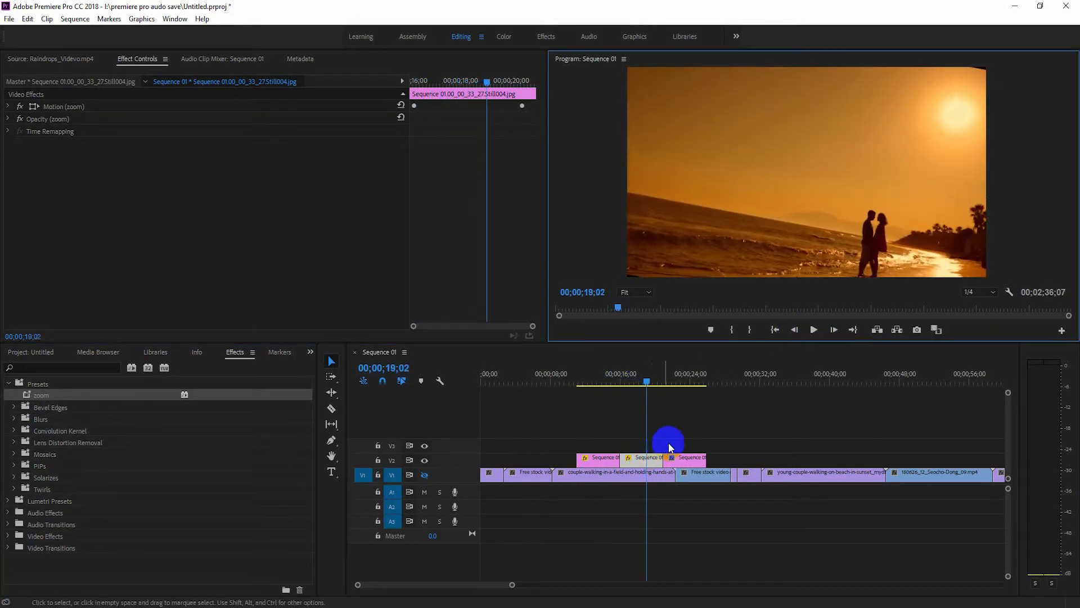
Apply the saved zoom preset to the third still on V2
{"action": "left_click", "coordinate": [680, 457]}
{"action": "left_click", "coordinate": [647, 459]}
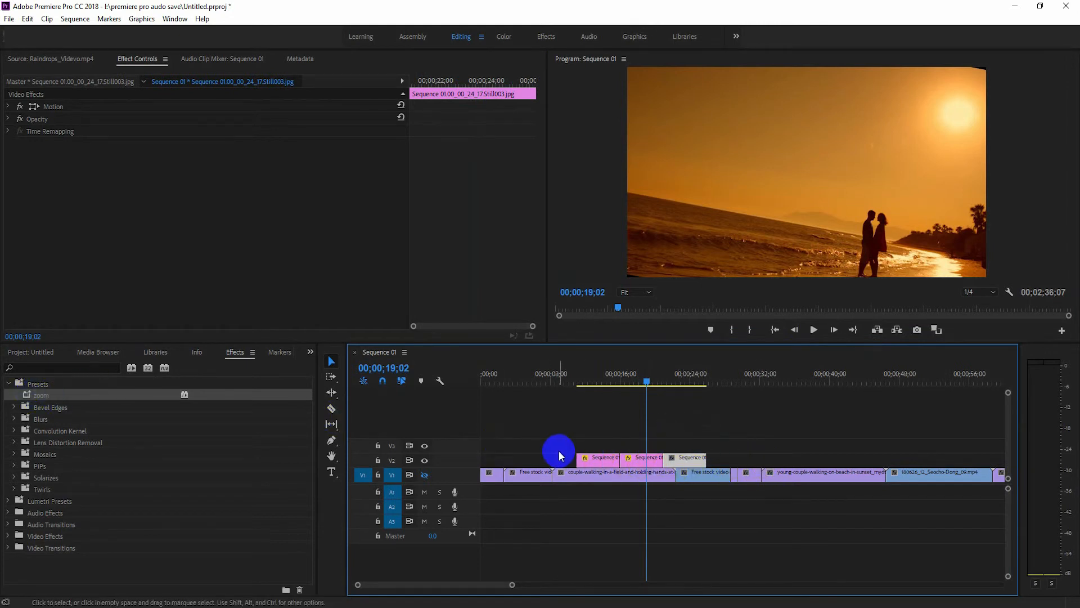
{"action": "left_click_drag", "start_coordinate": [41, 395], "coordinate": [694, 461]}
Play back the third still on V2 to check its preset animation
{"action": "mouse_move", "coordinate": [651, 379]}
{"action": "left_mouse_down"}
{"action": "mouse_move", "coordinate": [686, 384]}
{"action": "mouse_move", "coordinate": [644, 386]}
{"action": "mouse_move", "coordinate": [684, 381]}
{"action": "mouse_move", "coordinate": [656, 396]}
{"action": "left_mouse_up"}
{"action": "key", "text": "space"}
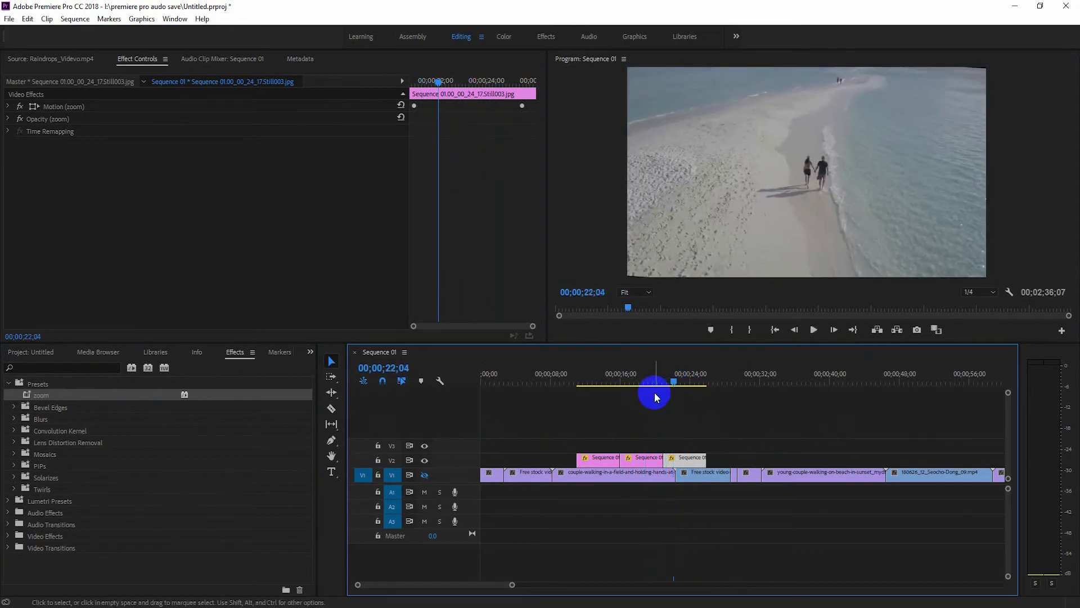
{"action": "key", "text": "space"}
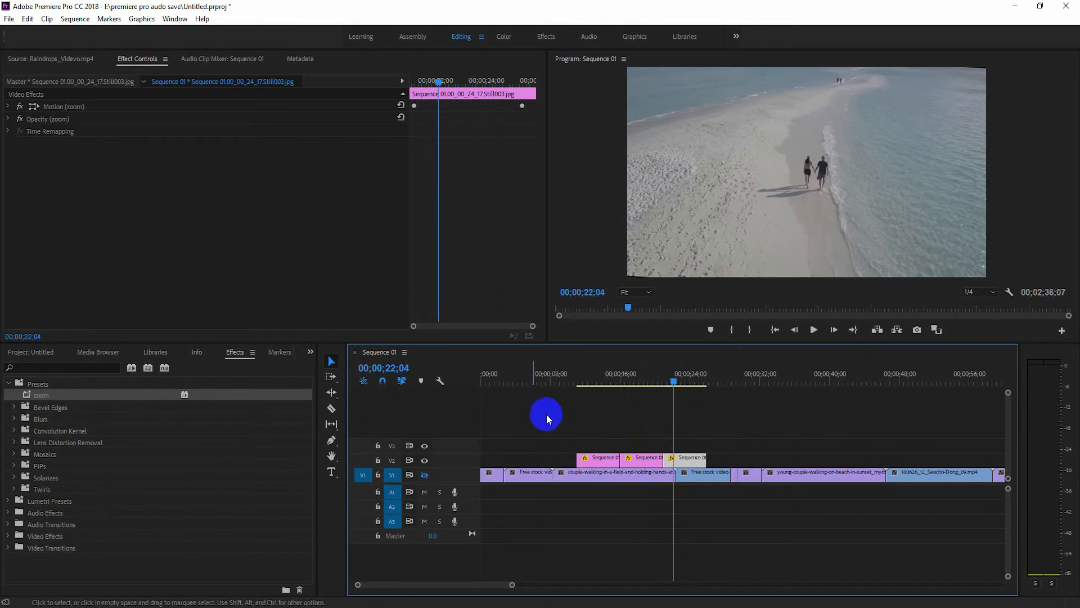
Open the options of the saved zoom preset for exporting it
{"action": "right_click", "coordinate": [39, 396]}
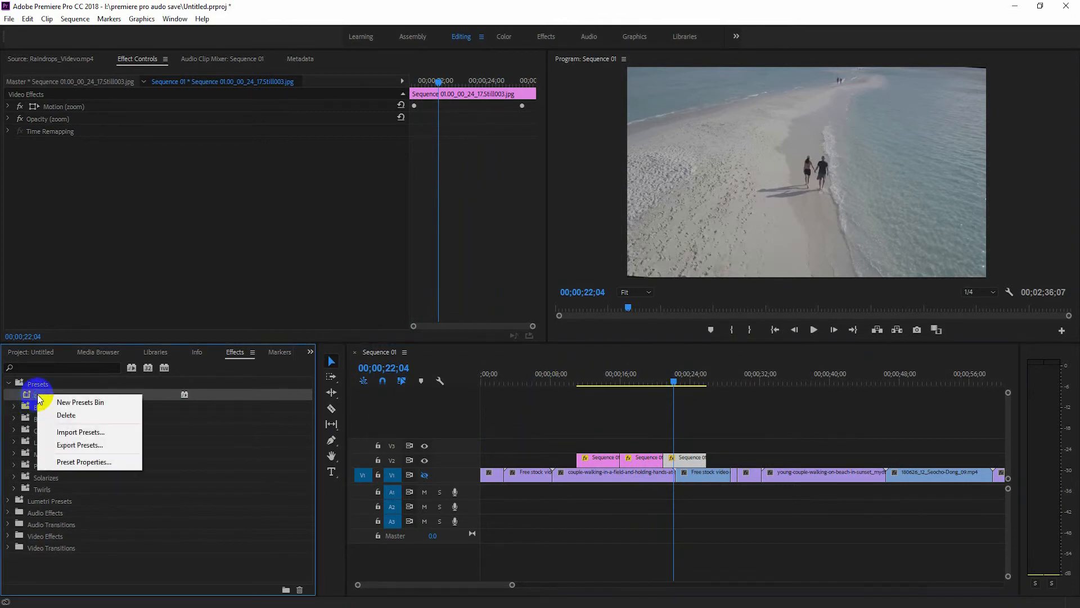
{"action": "right_click", "coordinate": [41, 396]}
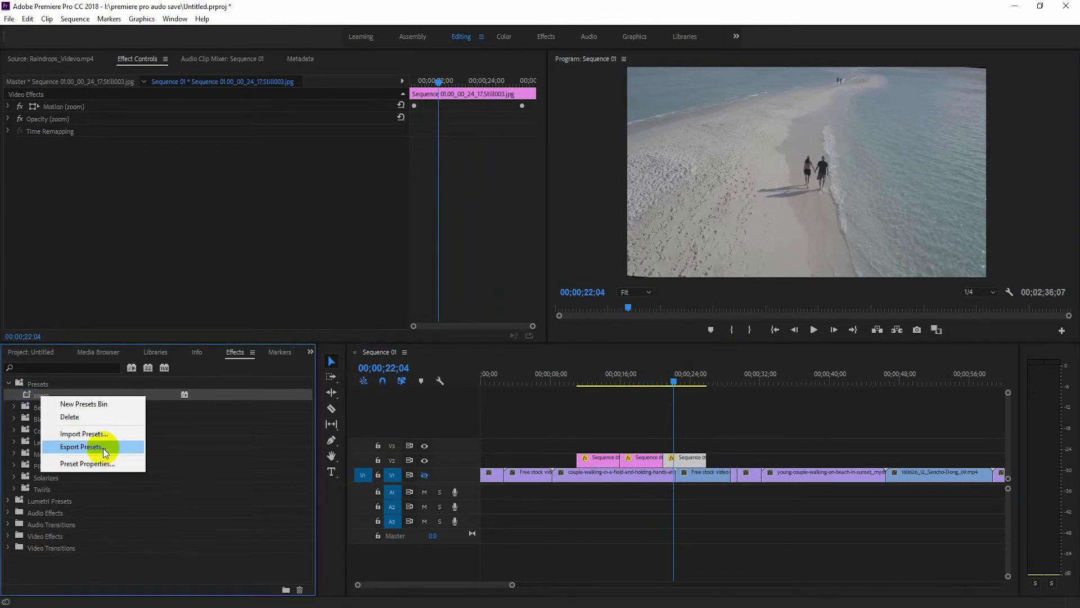